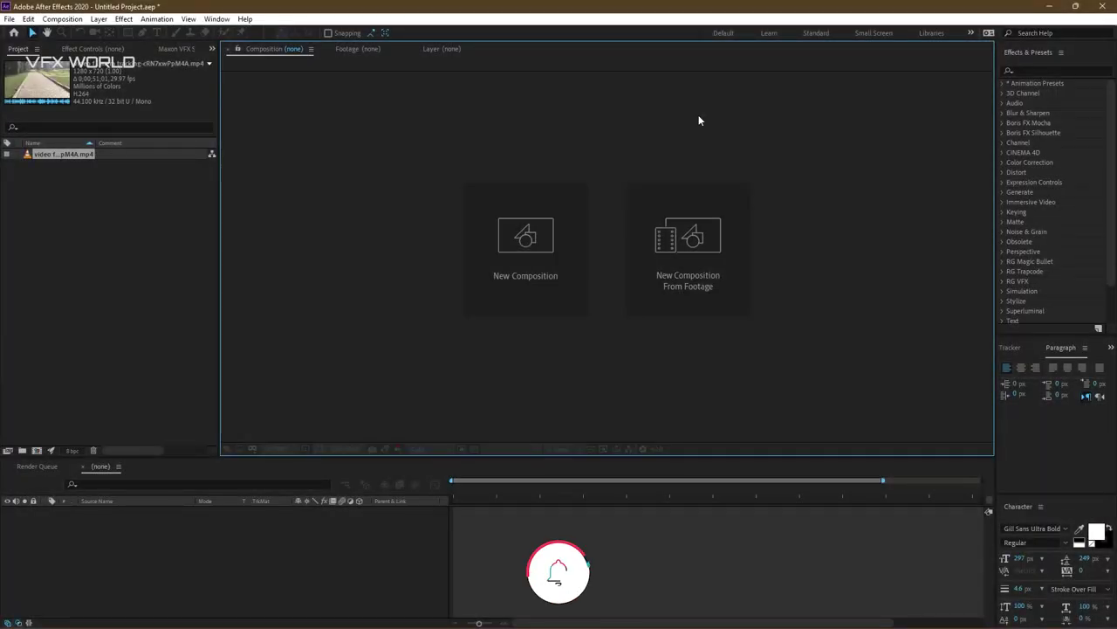
# Build a composition from the walkway footage clip and scrub through its later frames
pyautogui.moveTo(80, 159); pyautogui.dragTo(419, 179)
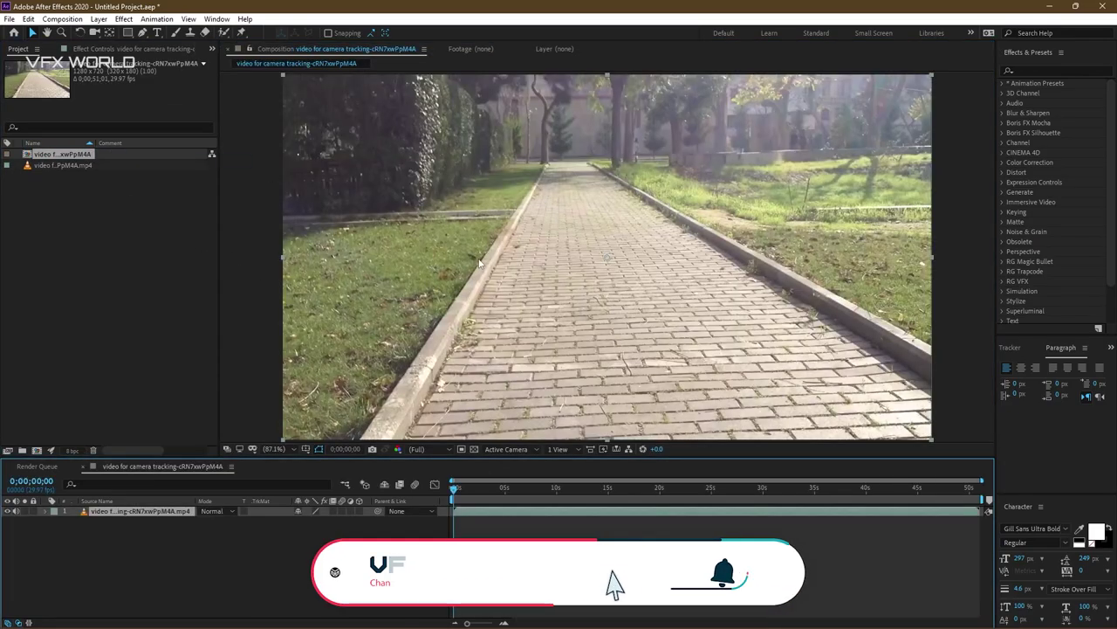
pyautogui.moveTo(490, 489); pyautogui.dragTo(441, 497)
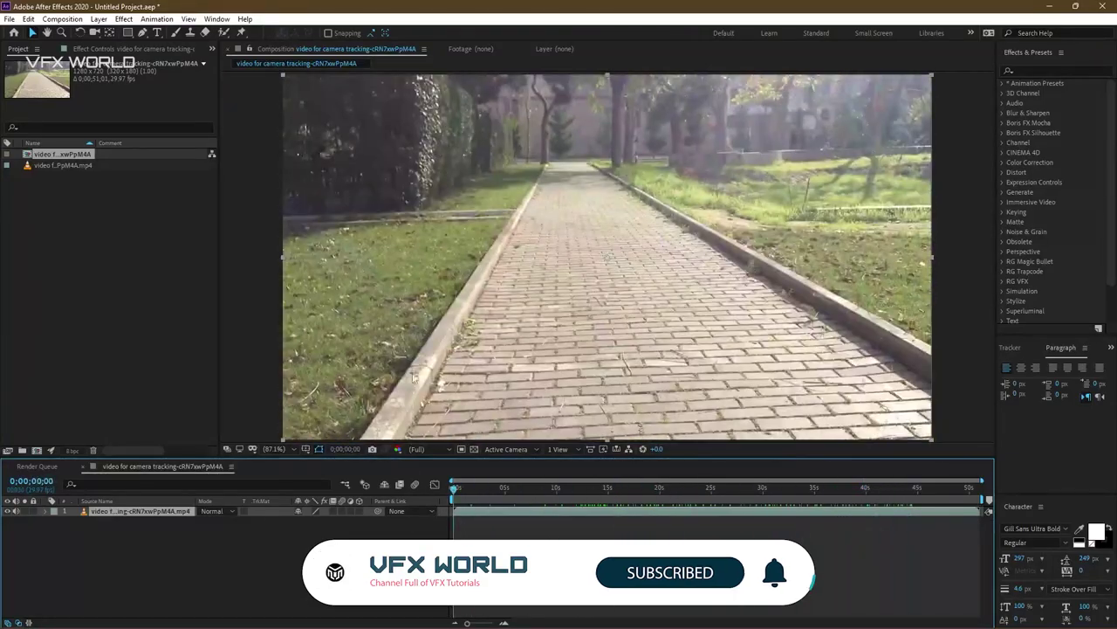
# Run Track Camera on the path footage layer and review the finished solve
pyautogui.click(360, 524)
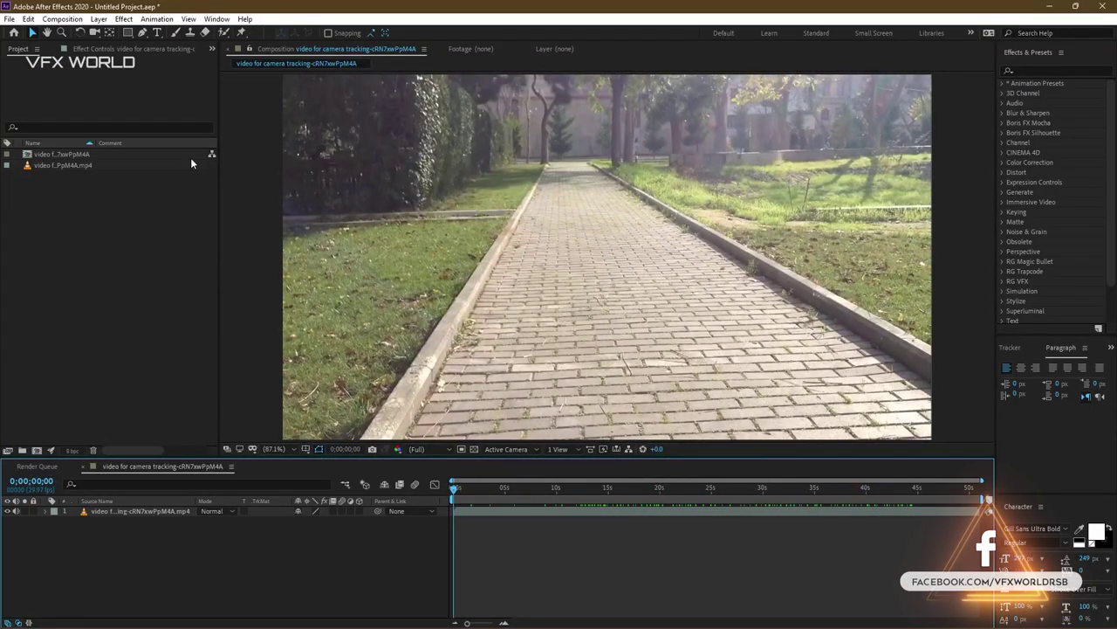
pyautogui.click(157, 19)
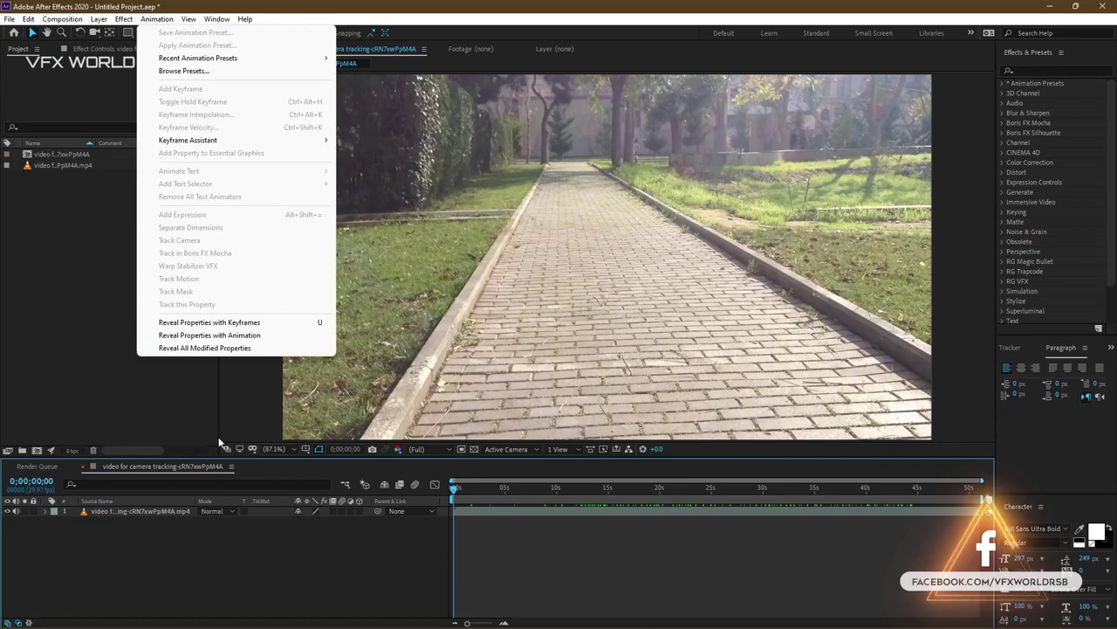
pyautogui.click(165, 510)
pyautogui.click(157, 19)
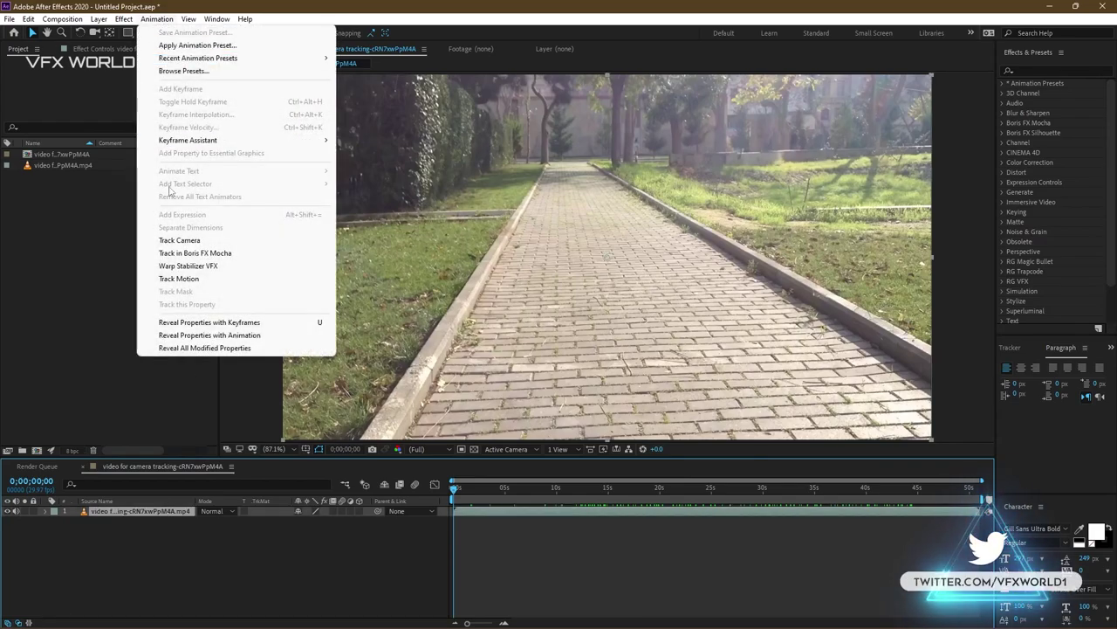
pyautogui.click(179, 240)
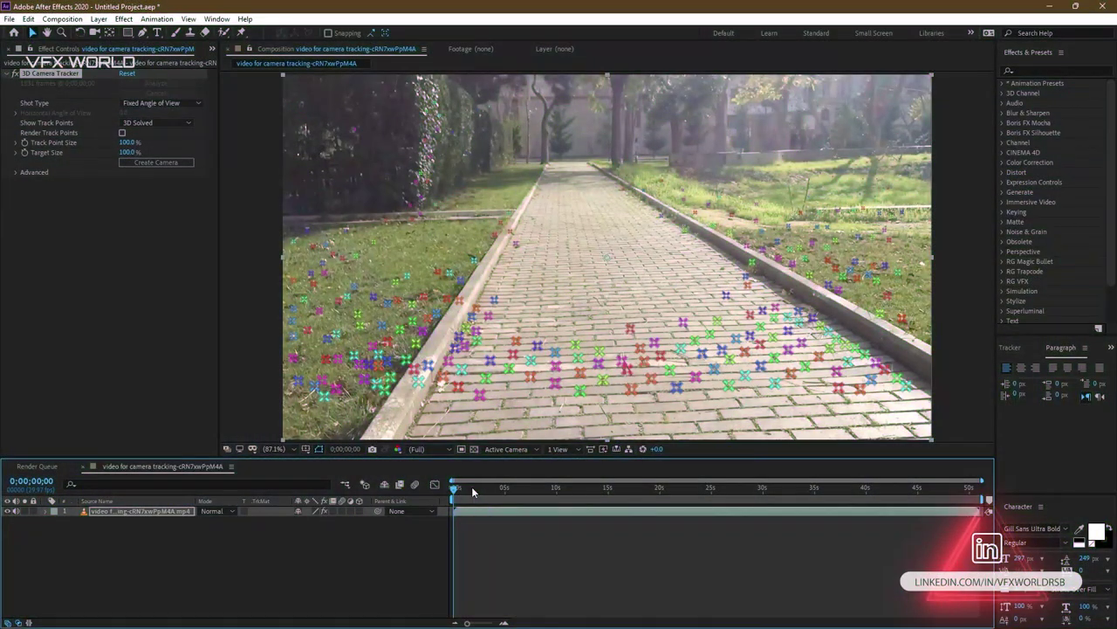
pyautogui.moveTo(466, 491)
pyautogui.mouseDown()
pyautogui.moveTo(553, 491)
pyautogui.moveTo(453, 489)
pyautogui.mouseUp()
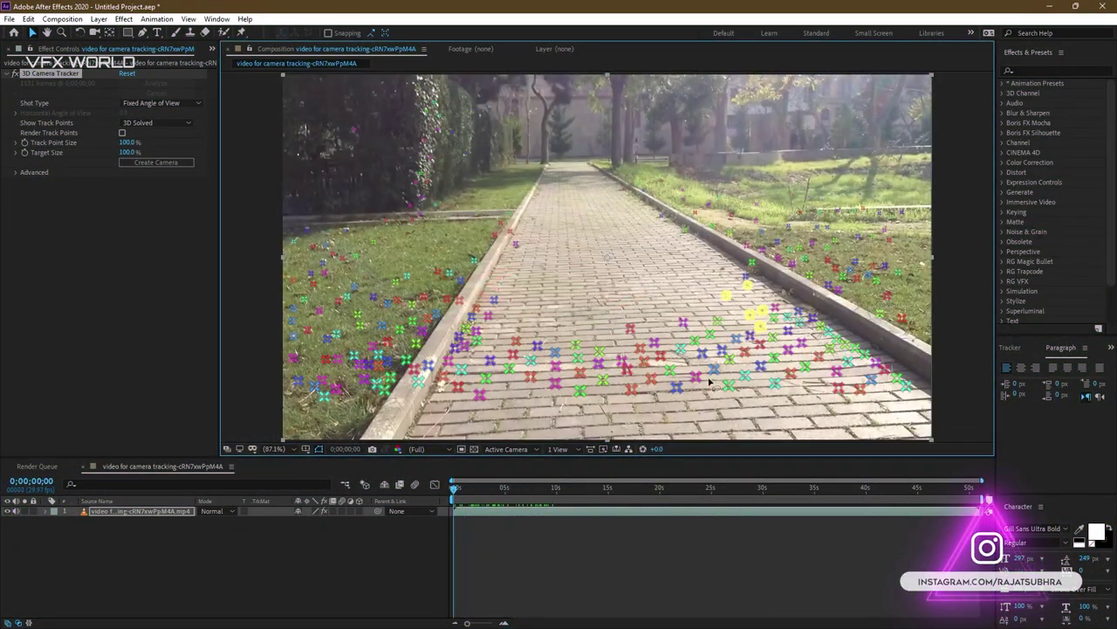
# Set the ground plane and origin on a cluster of brick-path track points
pyautogui.moveTo(773, 275); pyautogui.dragTo(523, 403)
pyautogui.rightClick(639, 346)
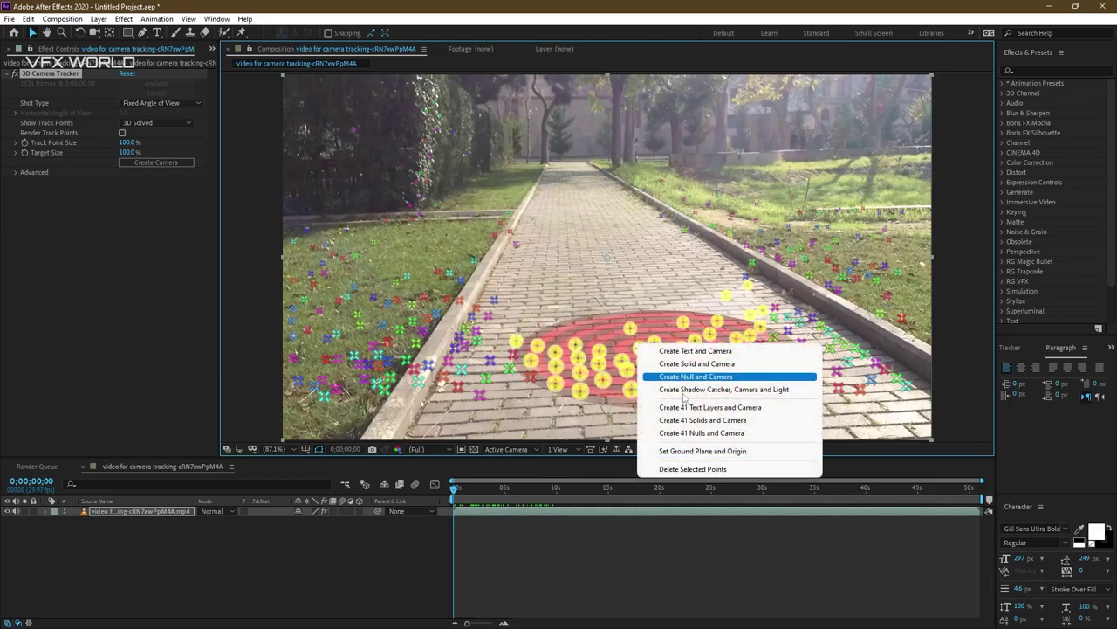
pyautogui.click(677, 451)
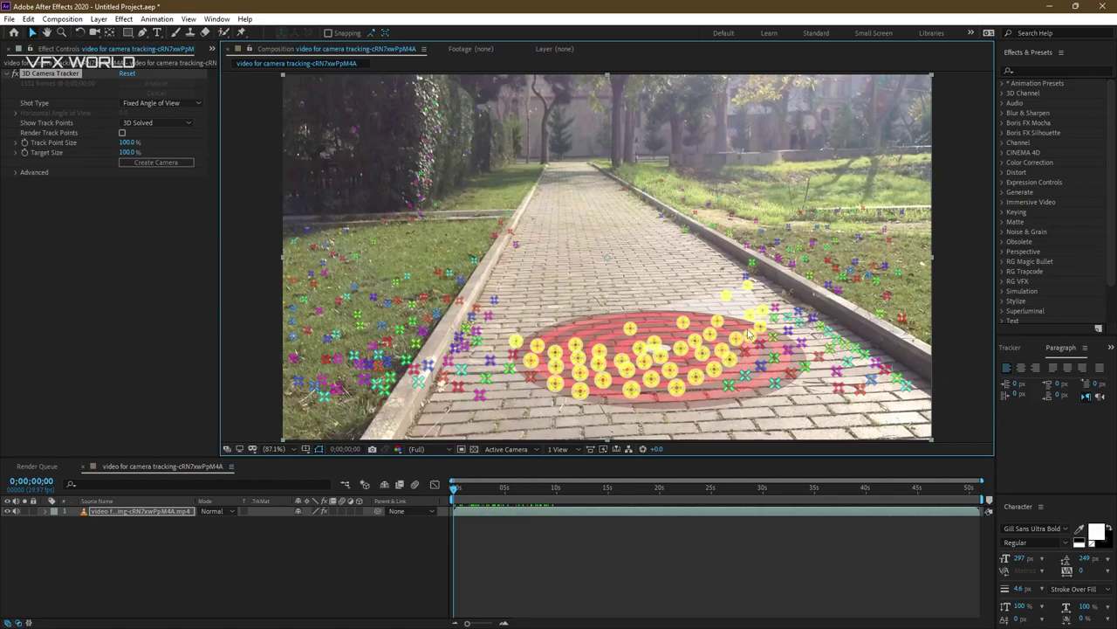
# Create Track Solid 1 and a 3D Tracker Camera from the selected track points
pyautogui.rightClick(676, 312)
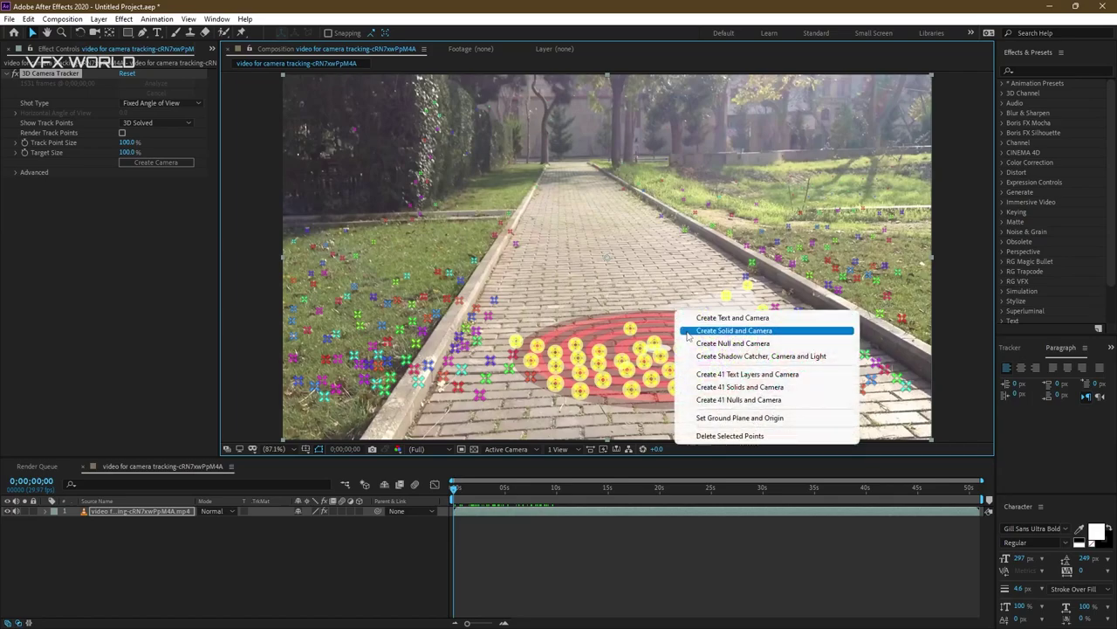
pyautogui.click(698, 324)
pyautogui.click(217, 605)
pyautogui.click(149, 510)
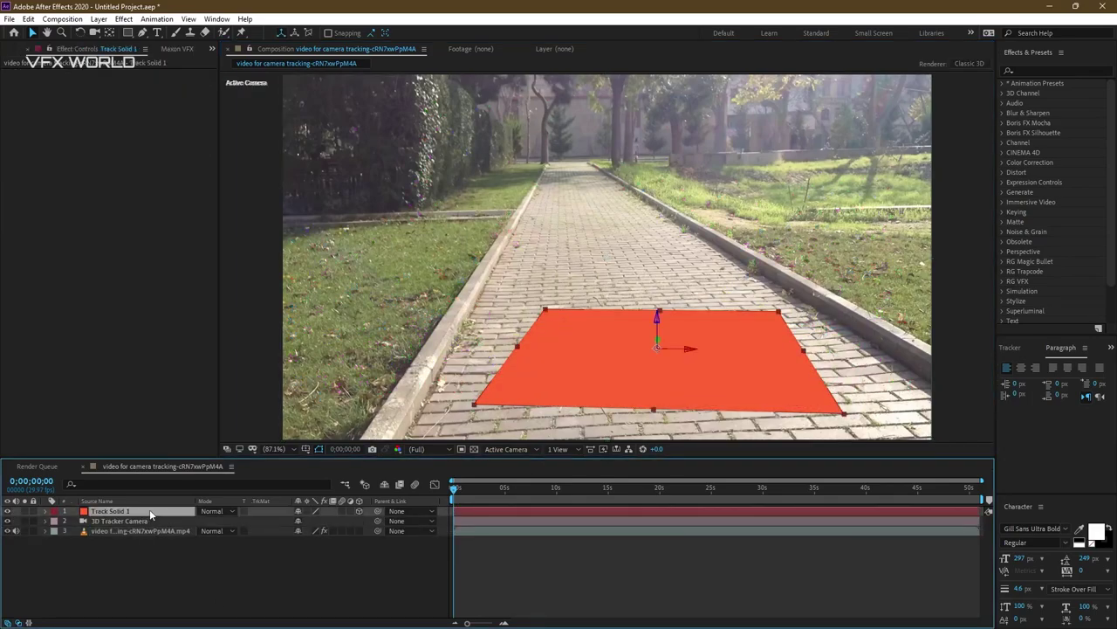
# Preview playback to check Track Solid 1 sticks to the path
pyautogui.press('space')
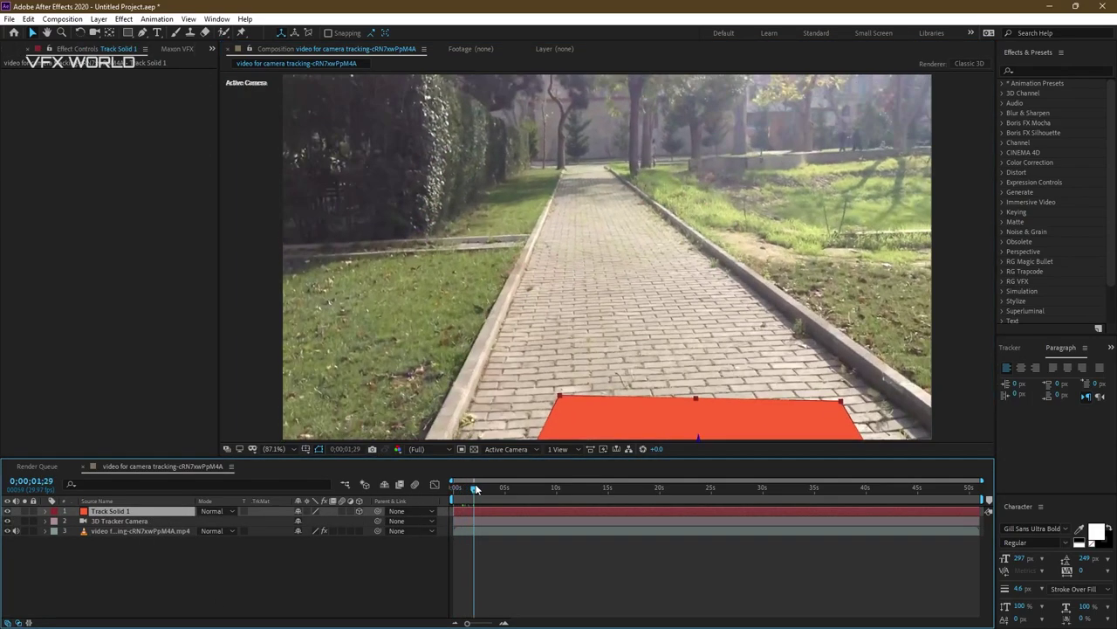
pyautogui.press('space')
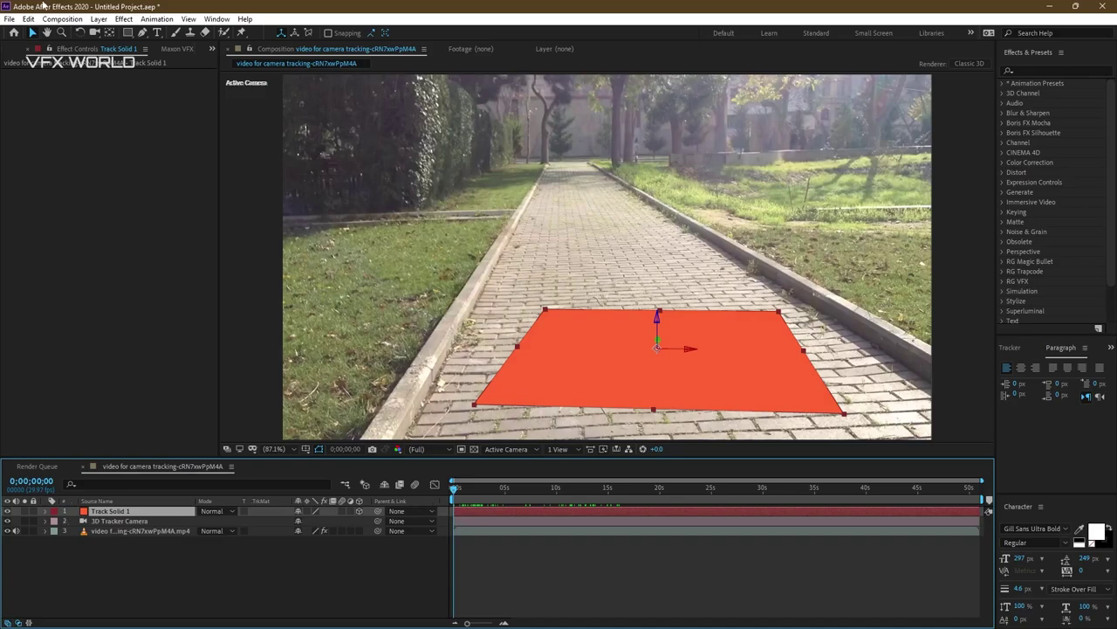
pyautogui.click(9, 18)
# Save the project as ptoject1.aep and export the scene to Cinema 4D as tutorial
pyautogui.click(30, 129)
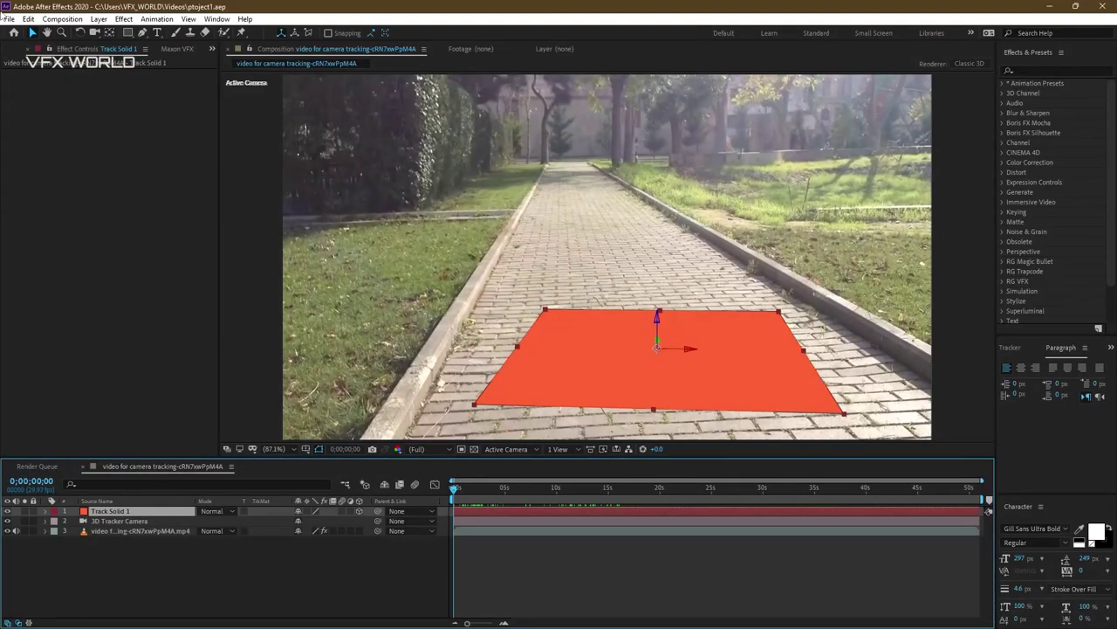
pyautogui.click(9, 18)
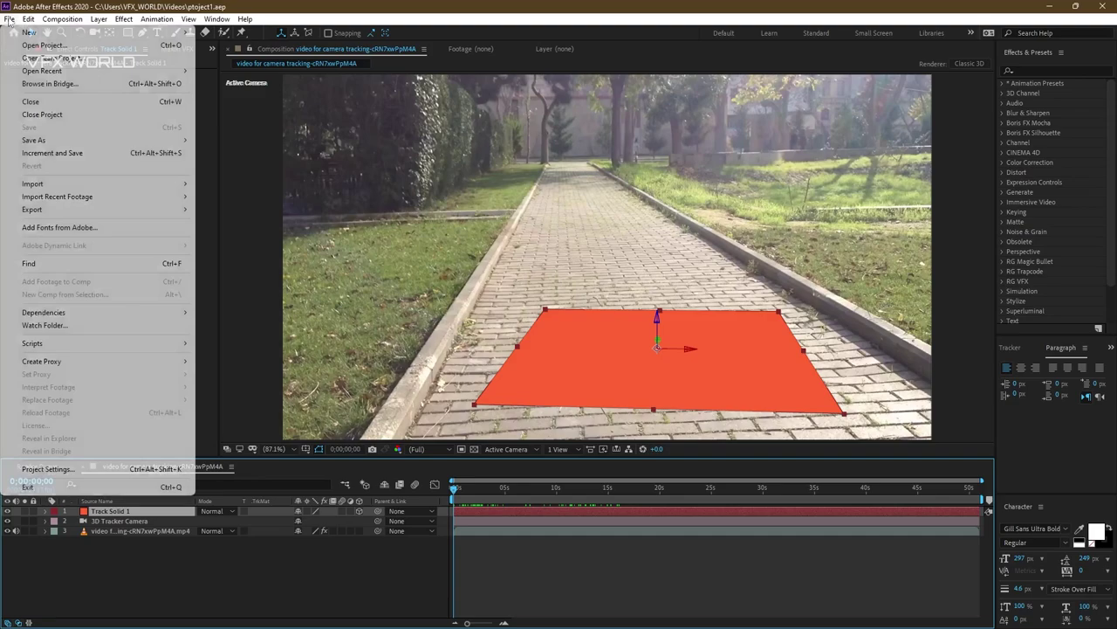
pyautogui.moveTo(42, 211)
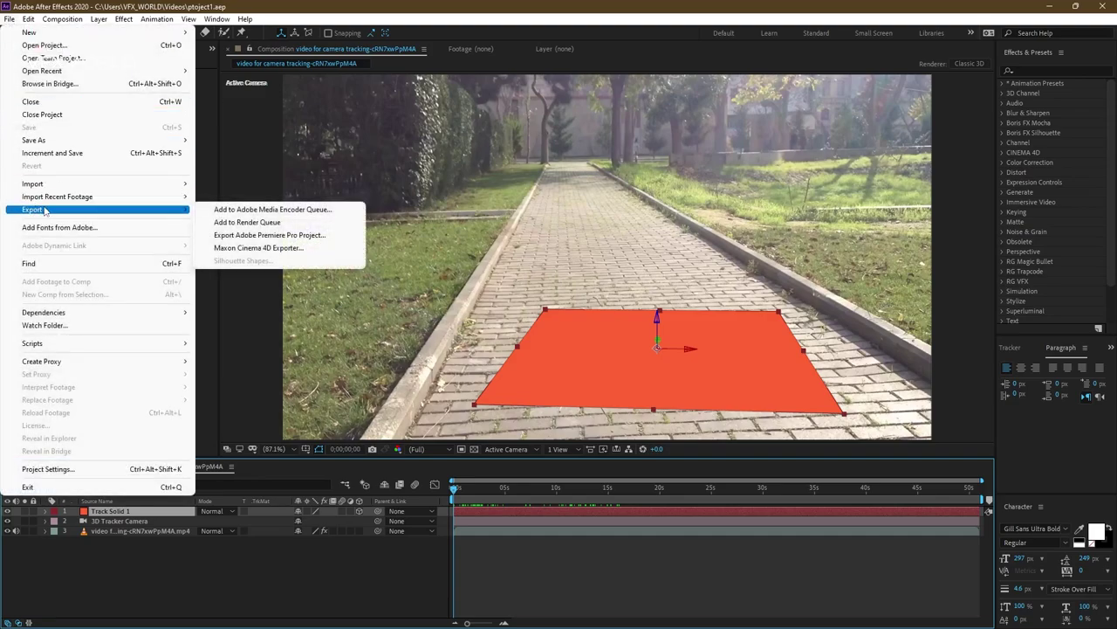
pyautogui.click(249, 249)
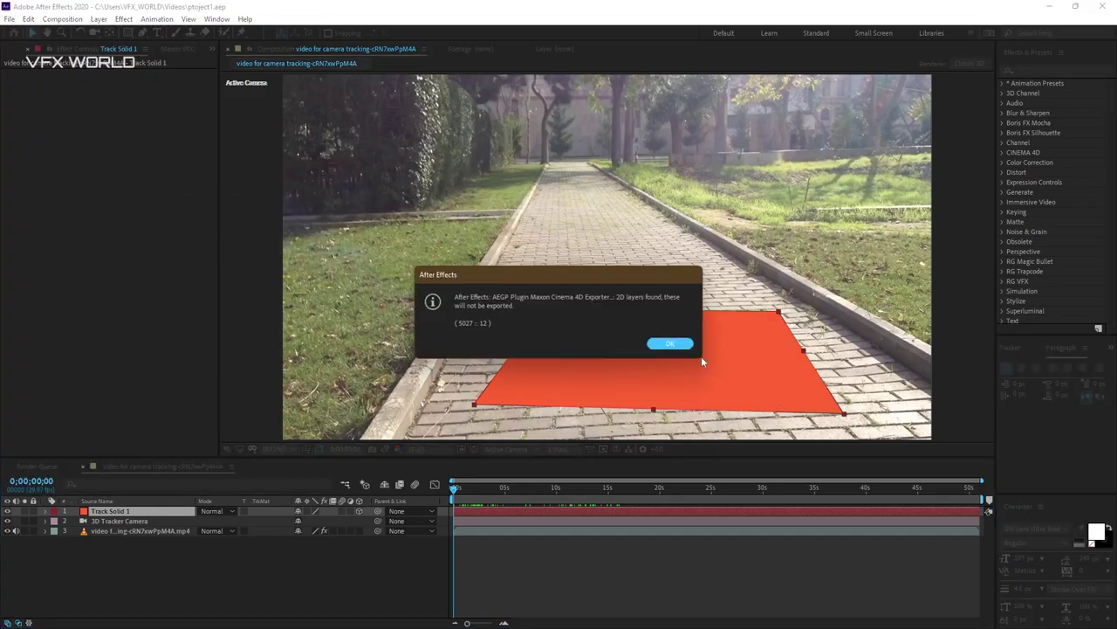
pyautogui.click(671, 344)
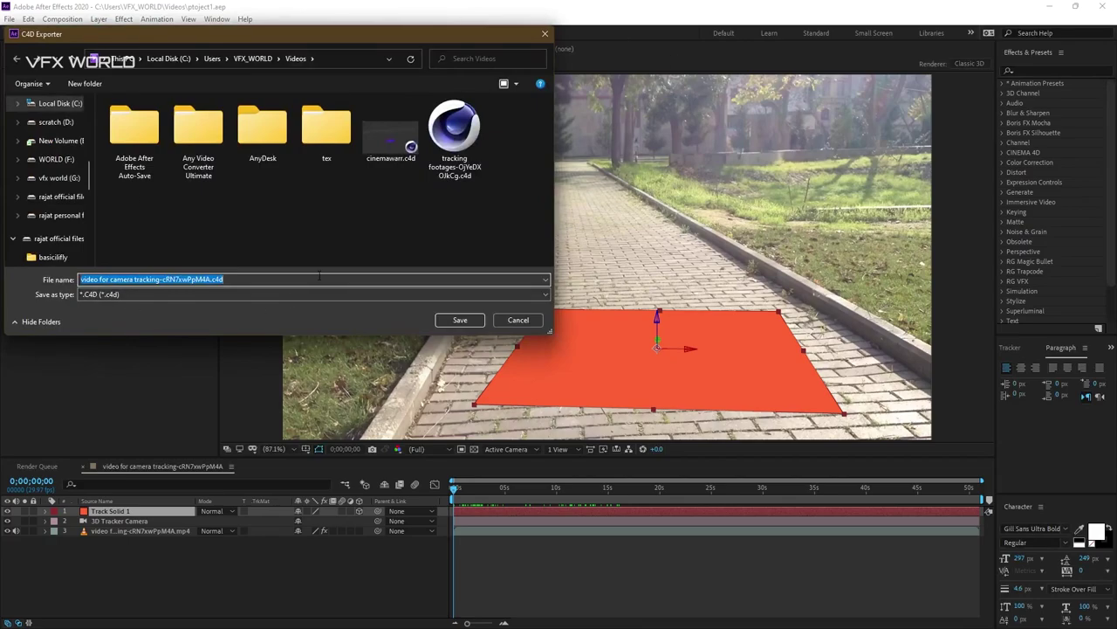
pyautogui.write('tutorial')
pyautogui.press('Return')
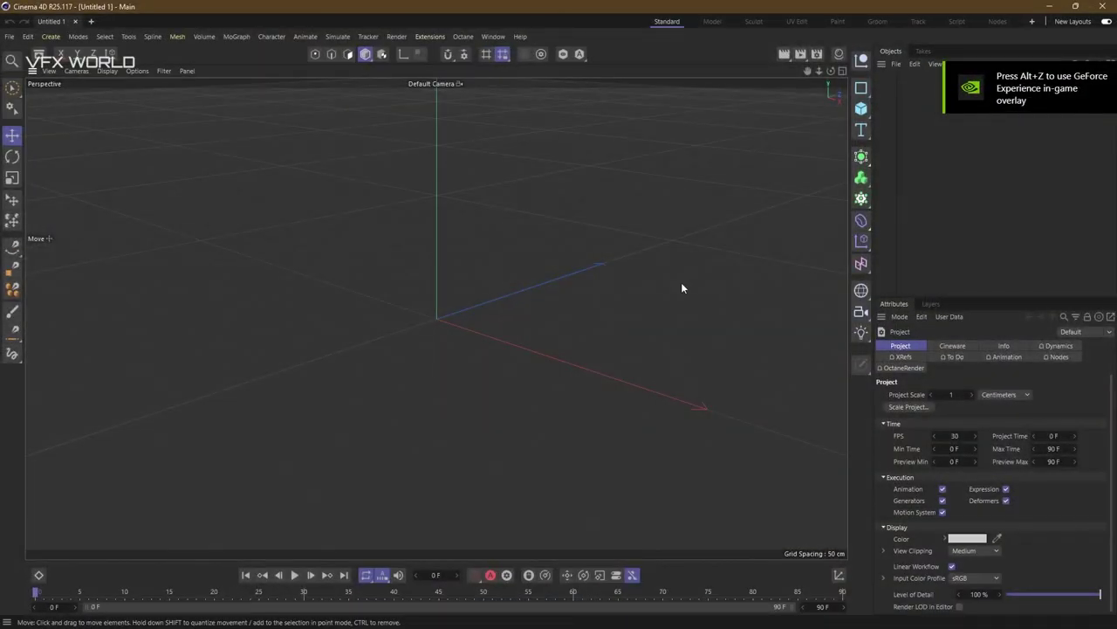
# Open tutorial.c4d in Cinema 4D and play through its camera animation
pyautogui.click(10, 37)
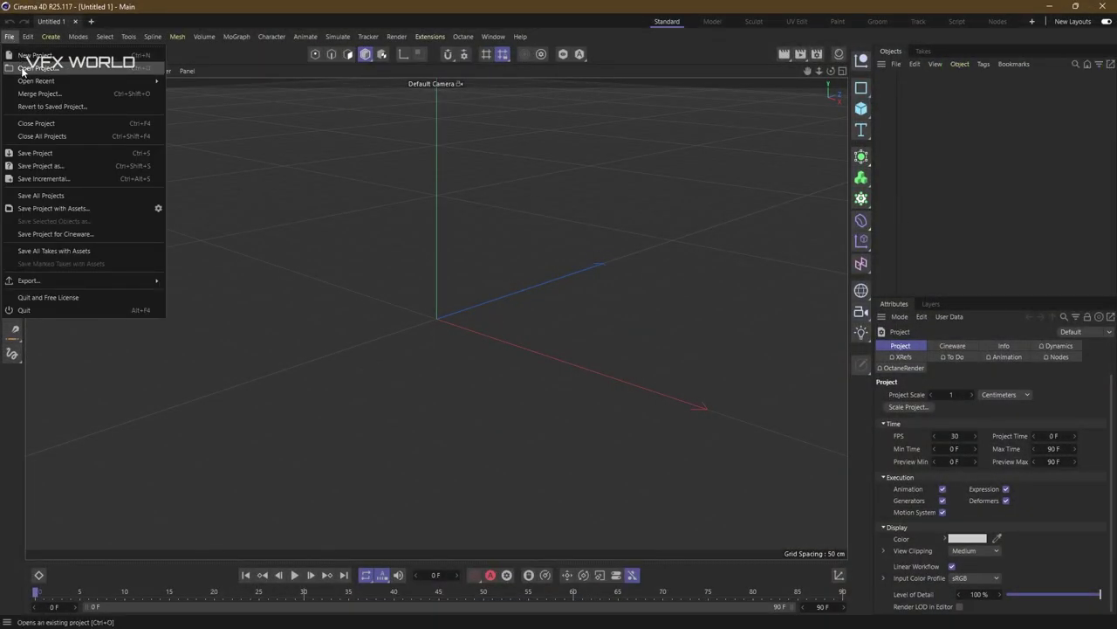
pyautogui.click(22, 69)
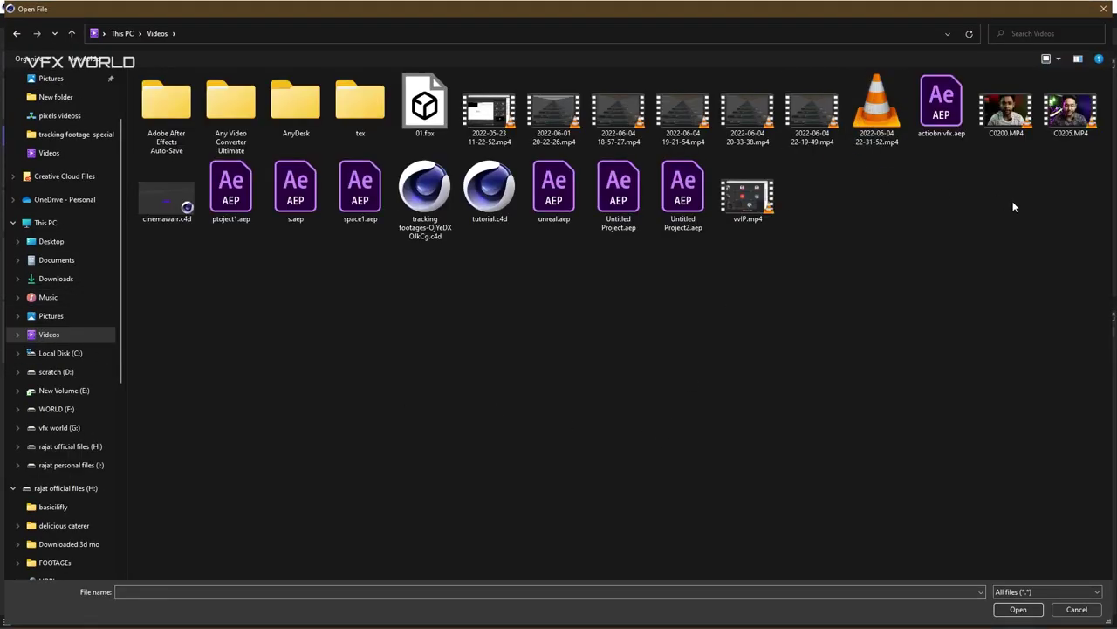
pyautogui.doubleClick(489, 190)
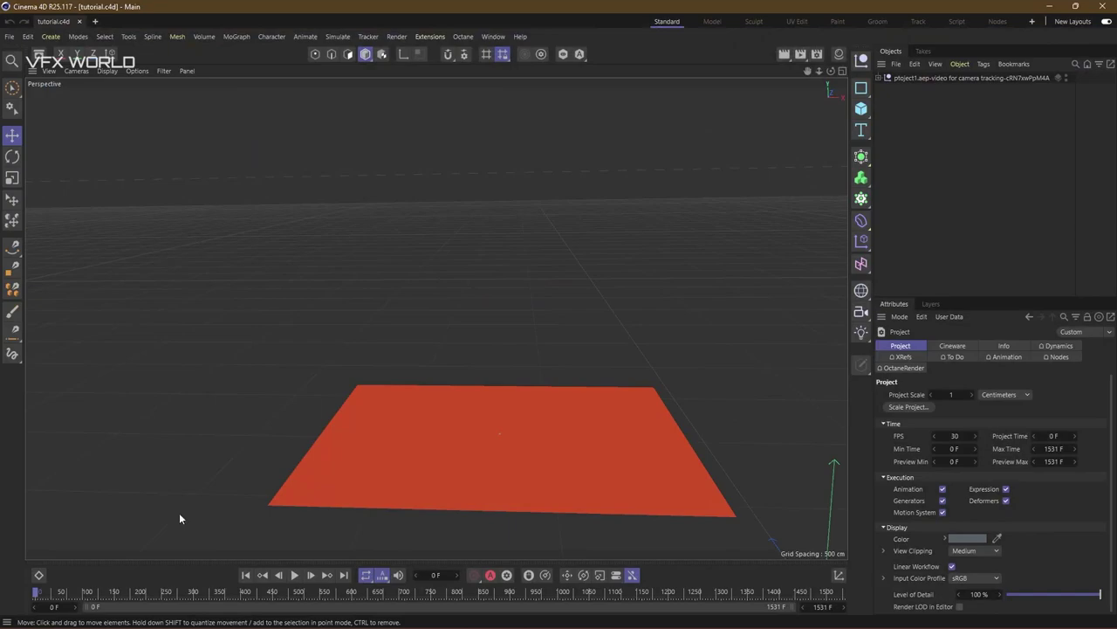
pyautogui.moveTo(38, 592)
pyautogui.mouseDown()
pyautogui.moveTo(459, 591)
pyautogui.moveTo(45, 592)
pyautogui.mouseUp()
# Rename the imported null to tutorial and save the project for Cineware
pyautogui.click(961, 77)
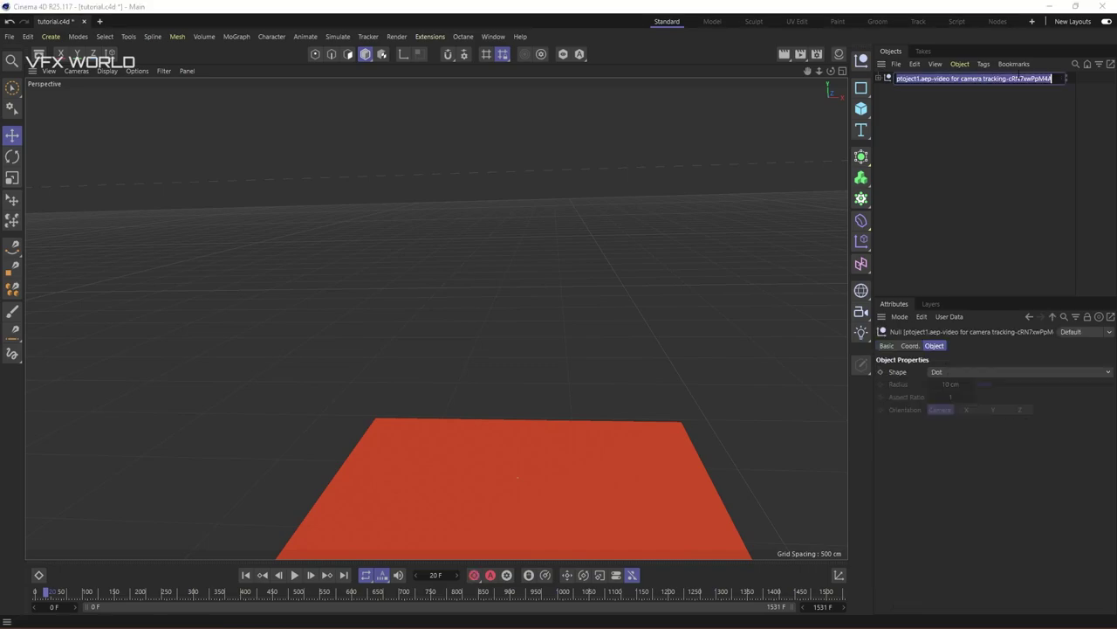
pyautogui.doubleClick(960, 78)
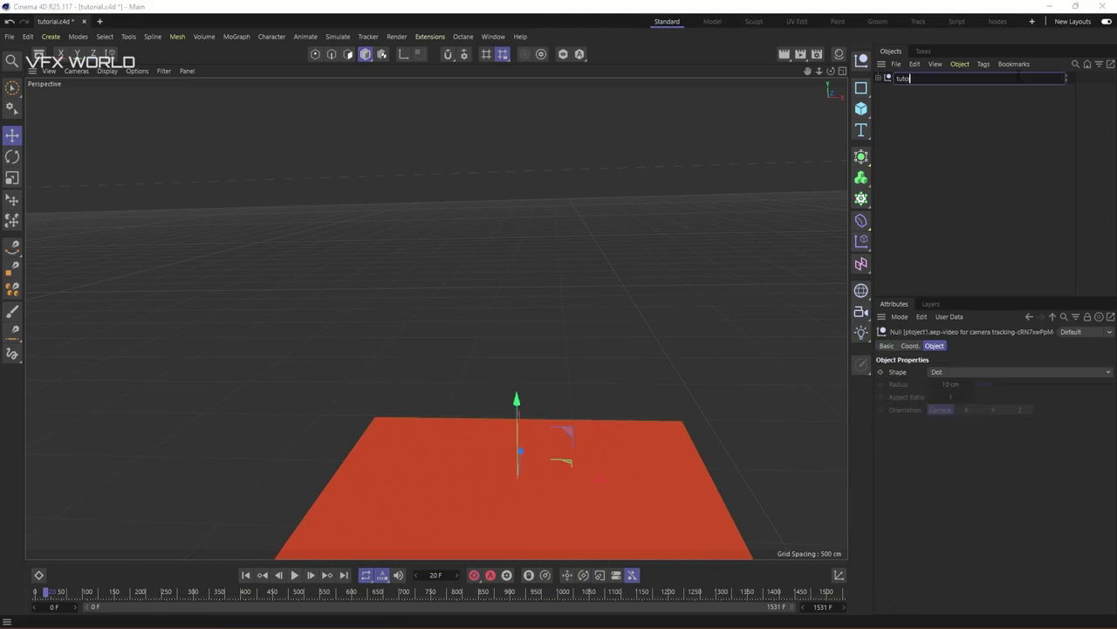
pyautogui.press('Return')
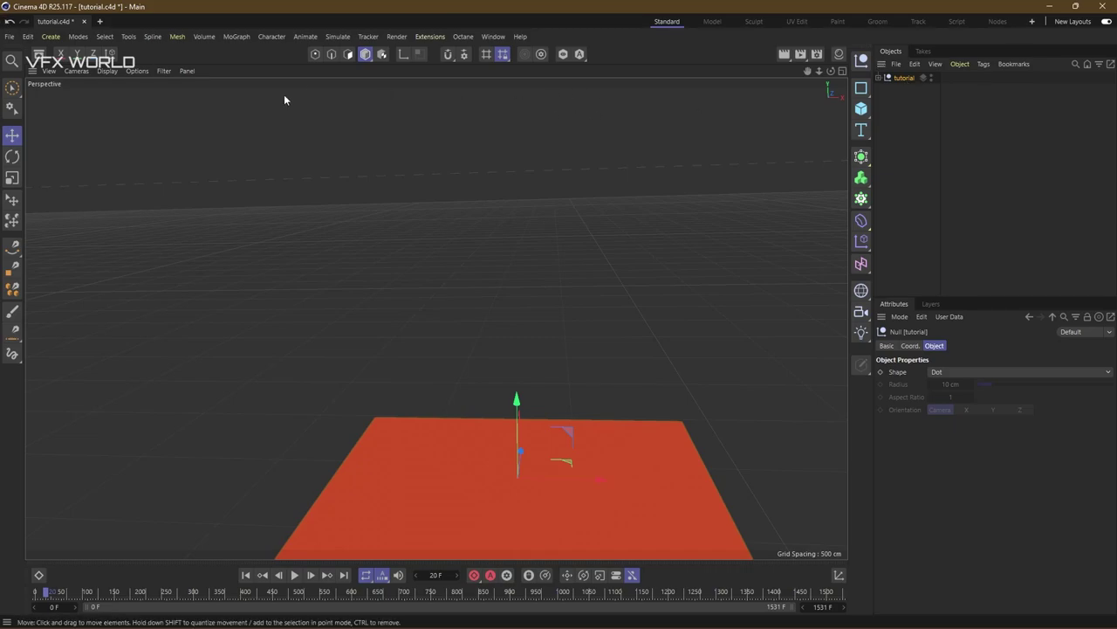
pyautogui.click(9, 35)
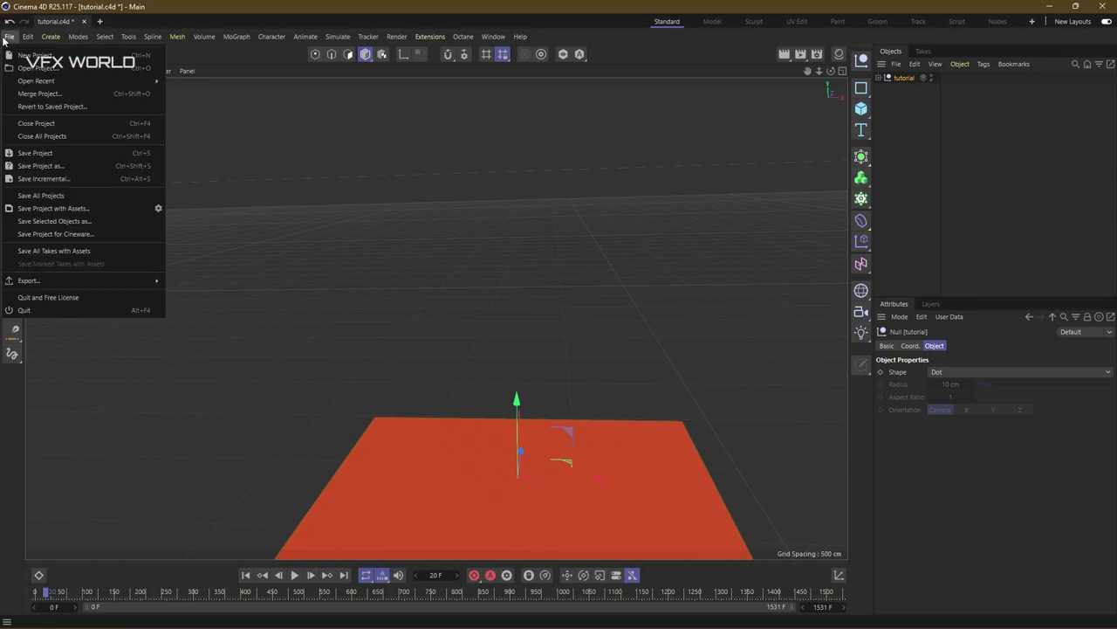
pyautogui.click(49, 235)
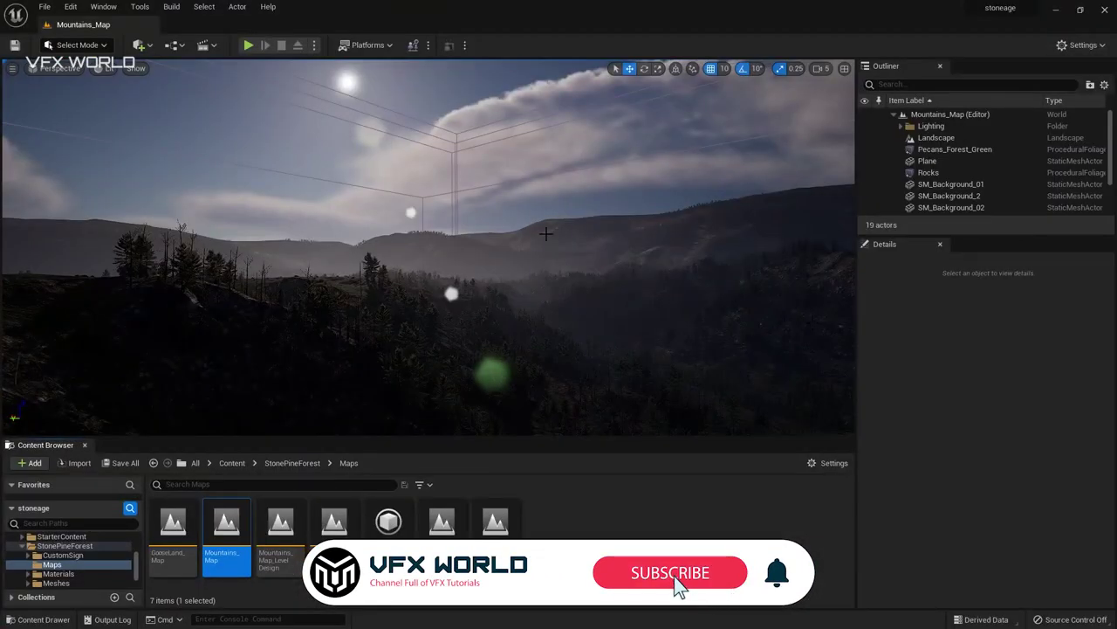
# Browse the Epic Games Launcher Marketplace's Free For The Month packs, then minimize the launcher
pyautogui.moveTo(546, 233); pyautogui.dragTo(545, 233, button='right')
pyautogui.press('super')
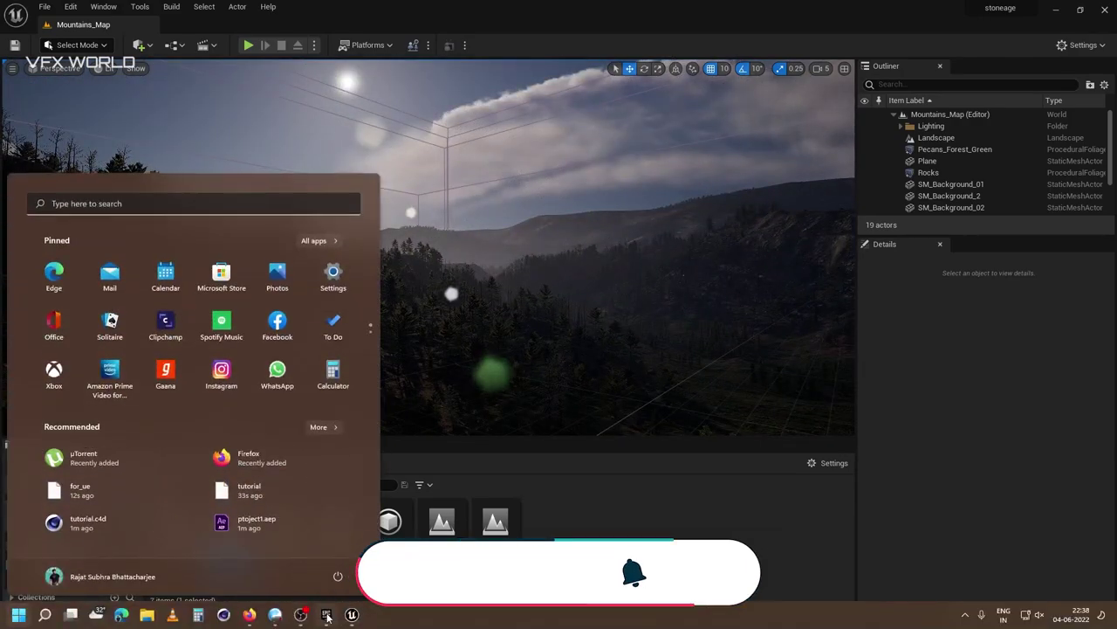
pyautogui.click(87, 454)
pyautogui.click(502, 75)
pyautogui.click(438, 57)
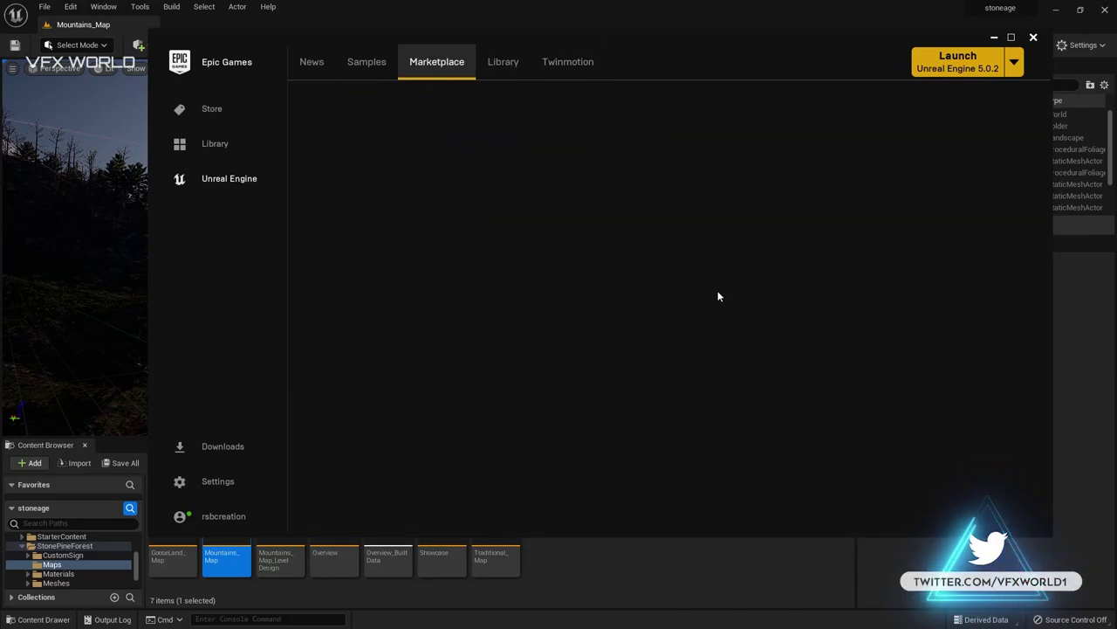
pyautogui.scroll(-3, 609, 395)
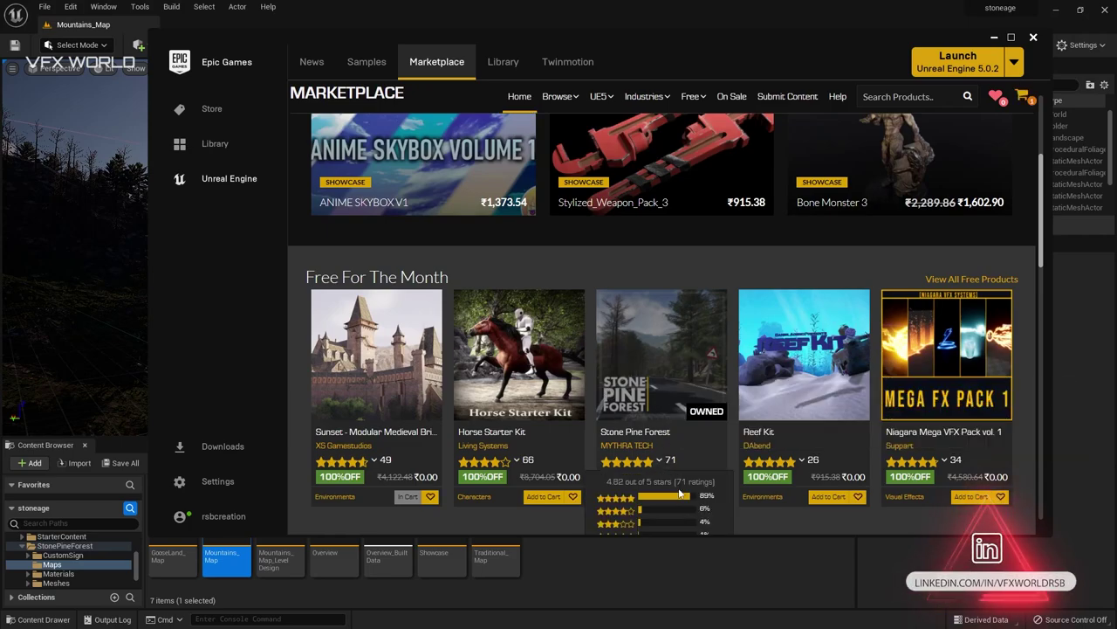
pyautogui.click(995, 38)
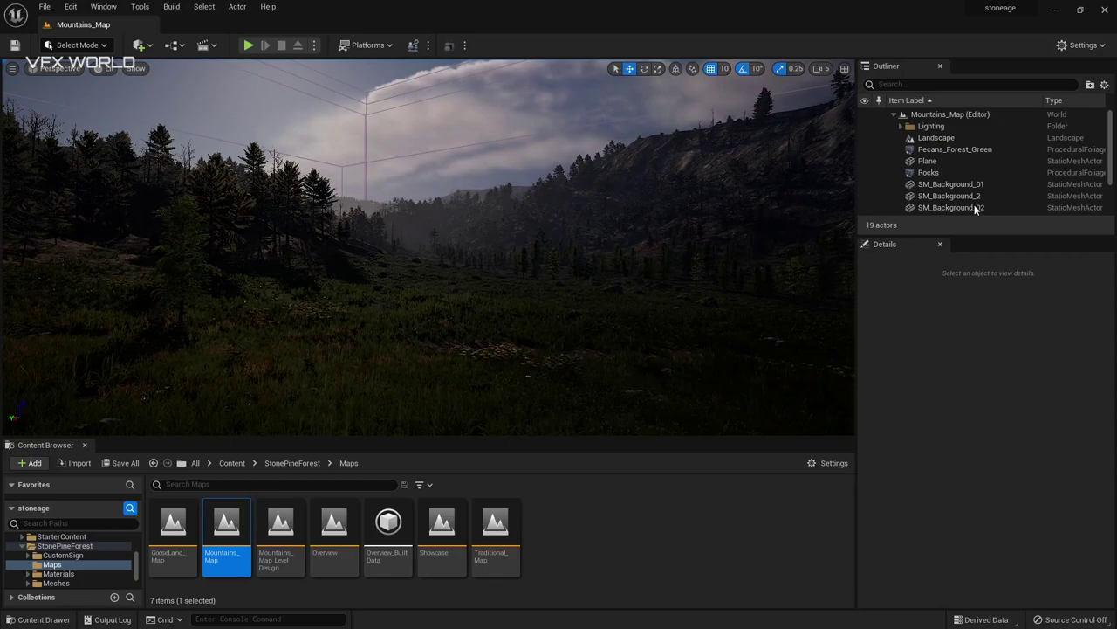
# Raise the DirectionalLight's Intensity from the Outliner's Lighting folder
pyautogui.moveTo(959, 243); pyautogui.dragTo(950, 358)
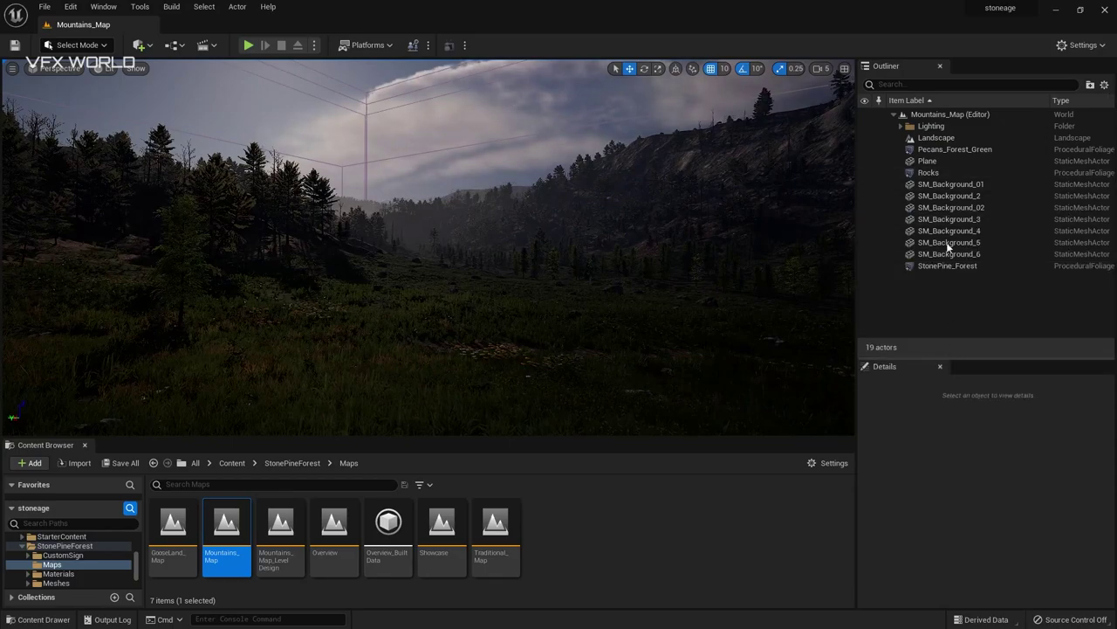
pyautogui.click(931, 128)
pyautogui.click(902, 125)
pyautogui.click(959, 139)
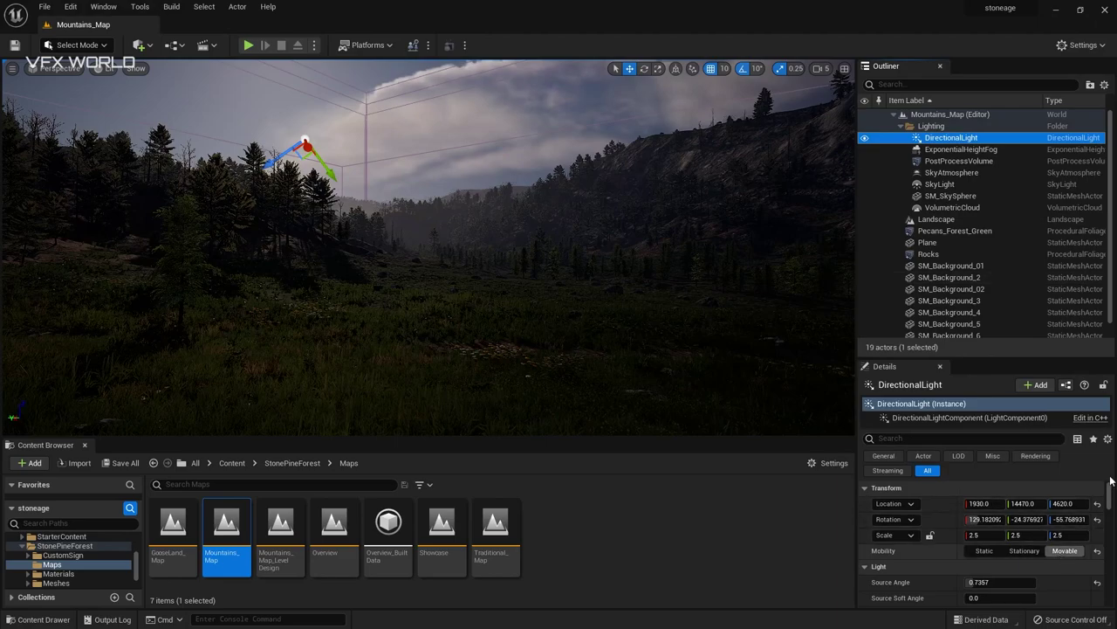
pyautogui.moveTo(1012, 359); pyautogui.dragTo(1012, 291)
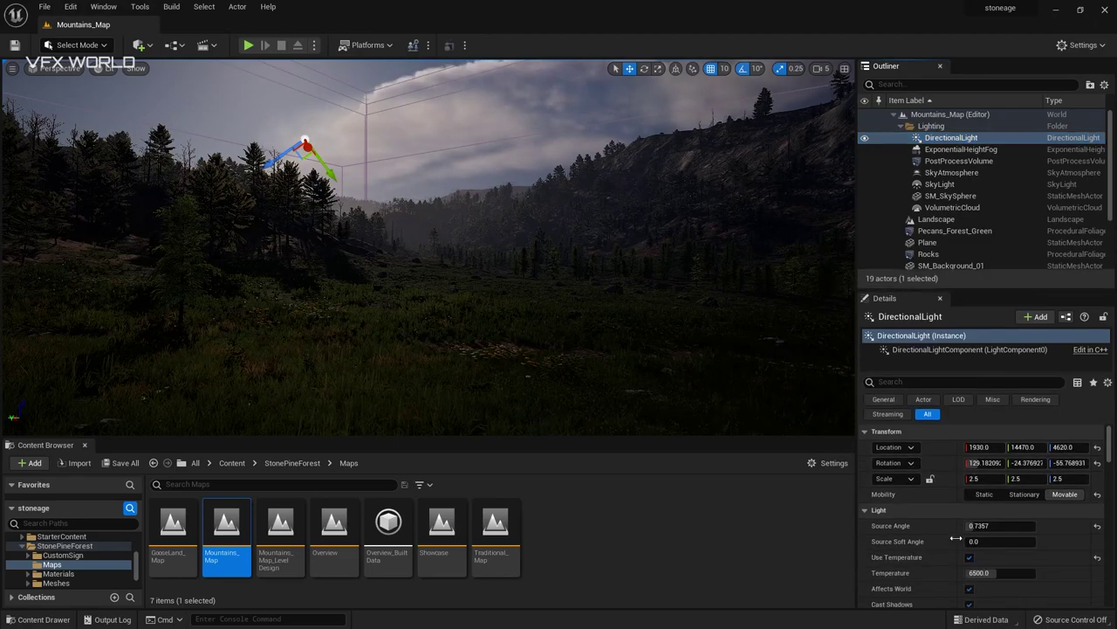
pyautogui.scroll(-3, 927, 556)
pyautogui.scroll(-2, 928, 550)
pyautogui.moveTo(995, 502)
pyautogui.mouseDown()
pyautogui.moveTo(1035, 502)
pyautogui.moveTo(1008, 502)
pyautogui.mouseUp()
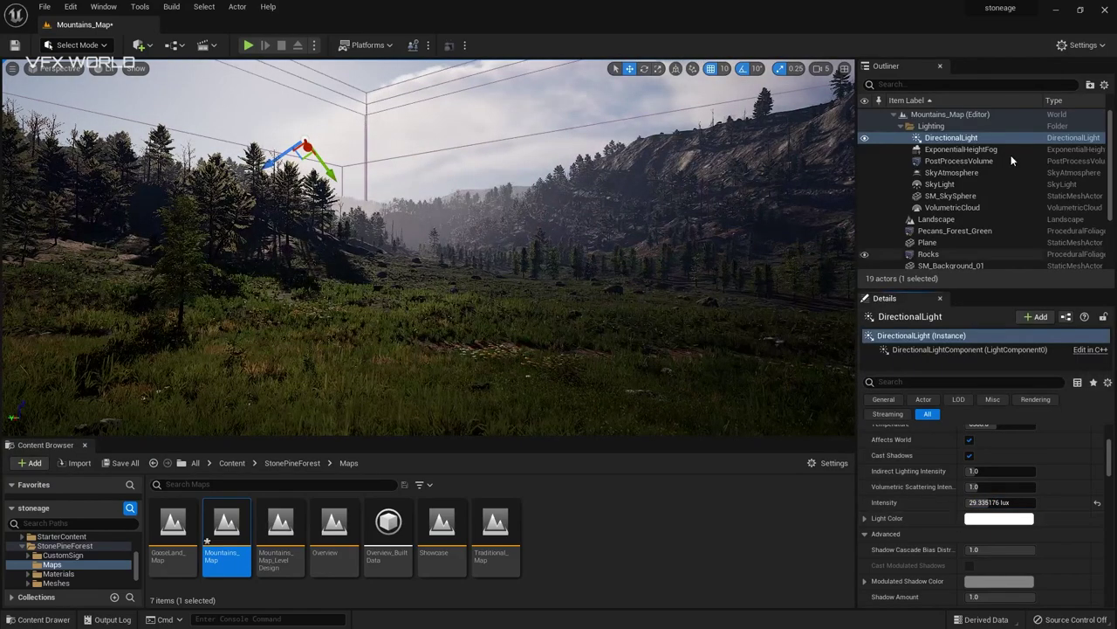
# Enable Volumetric Fog on ExponentialHeightFog and raise Extinction Scale to about 2.03
pyautogui.click(980, 150)
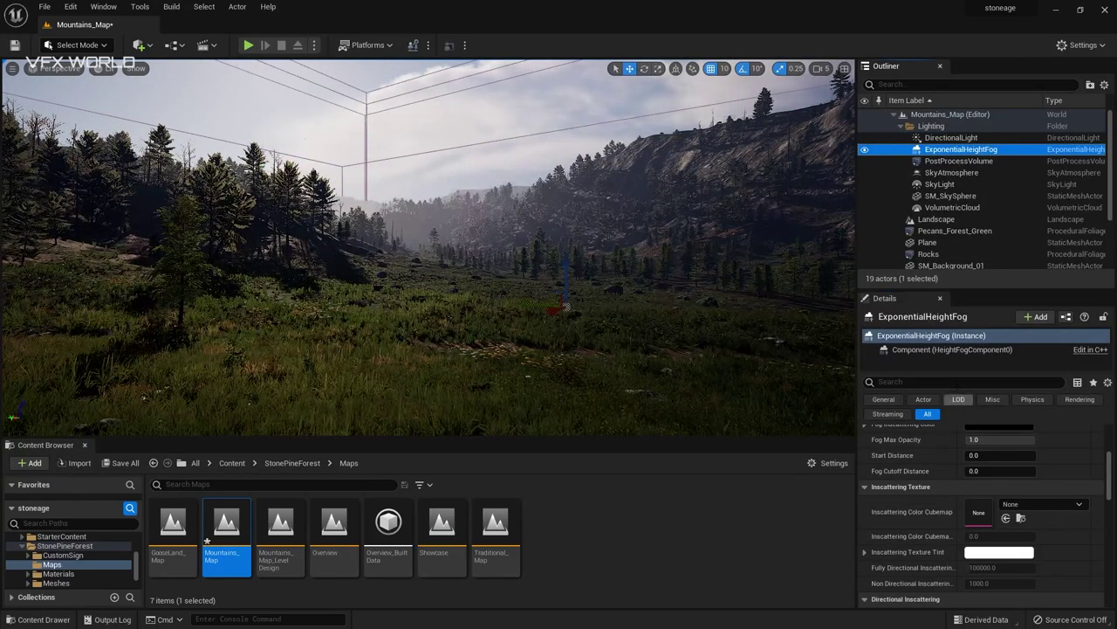
pyautogui.click(961, 382)
pyautogui.write('volu')
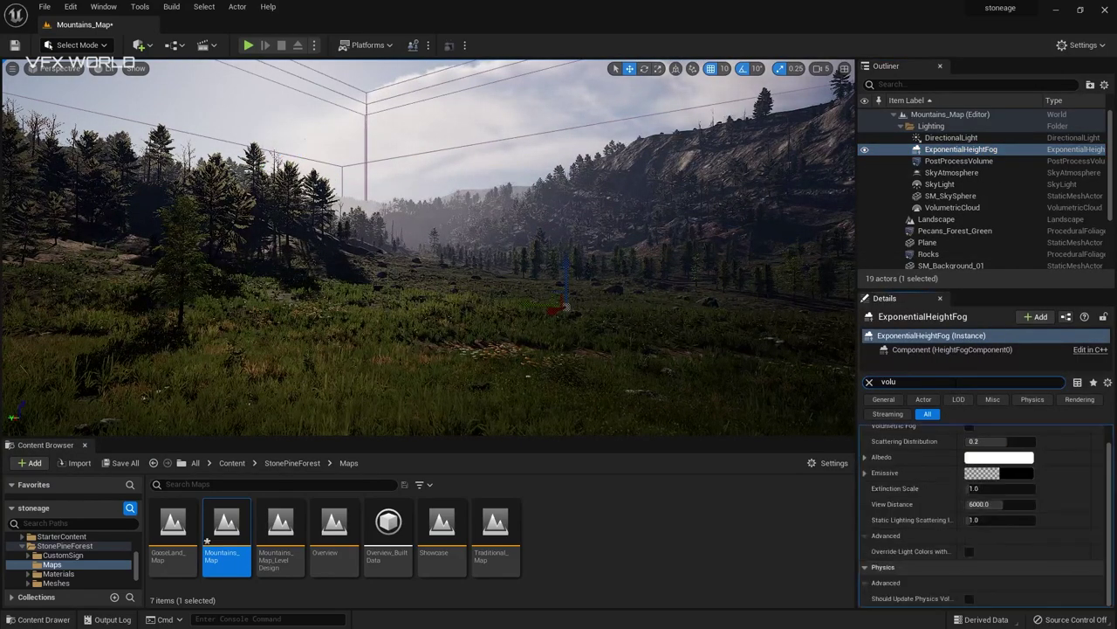
pyautogui.scroll(1, 960, 445)
pyautogui.click(969, 447)
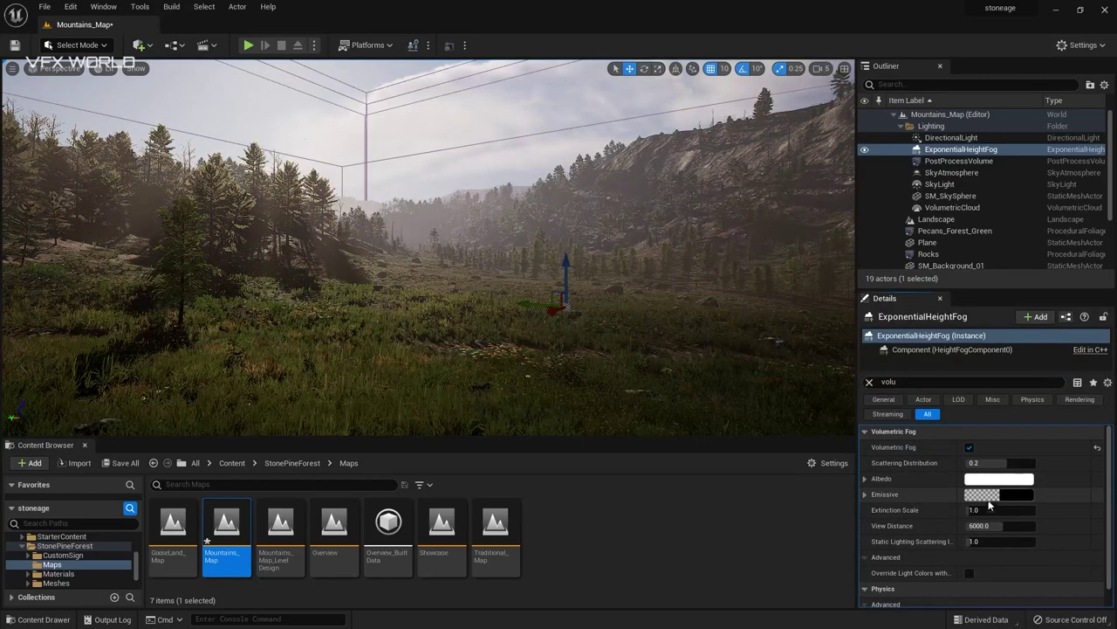
pyautogui.moveTo(991, 510); pyautogui.dragTo(1042, 510)
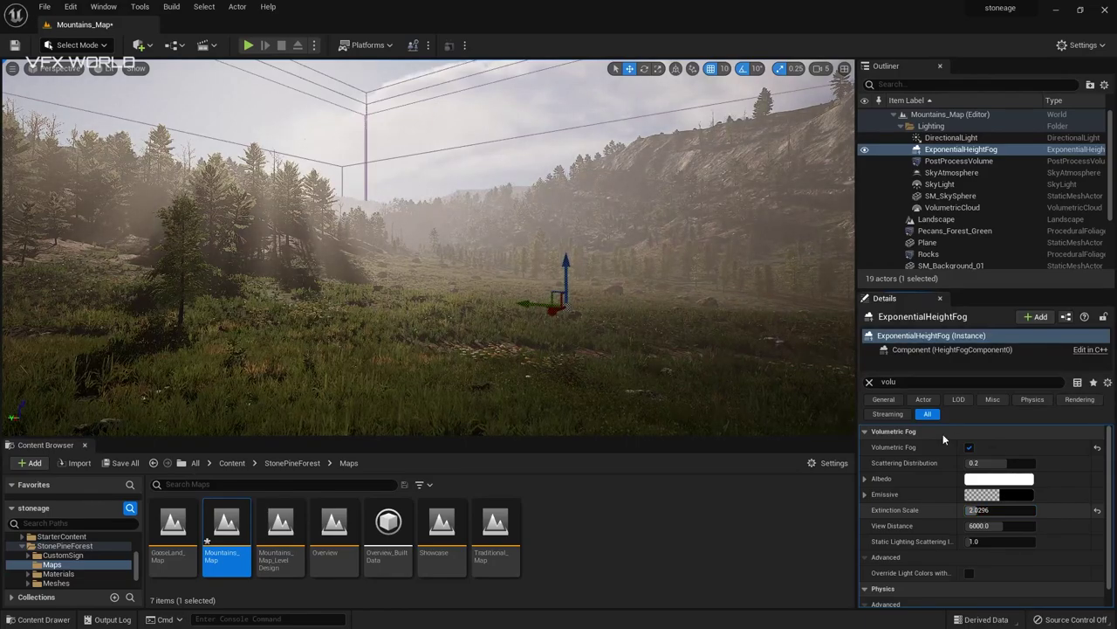
# Select the SkyLight, clear the property filter, and deselect the Mountains_Map asset
pyautogui.click(942, 181)
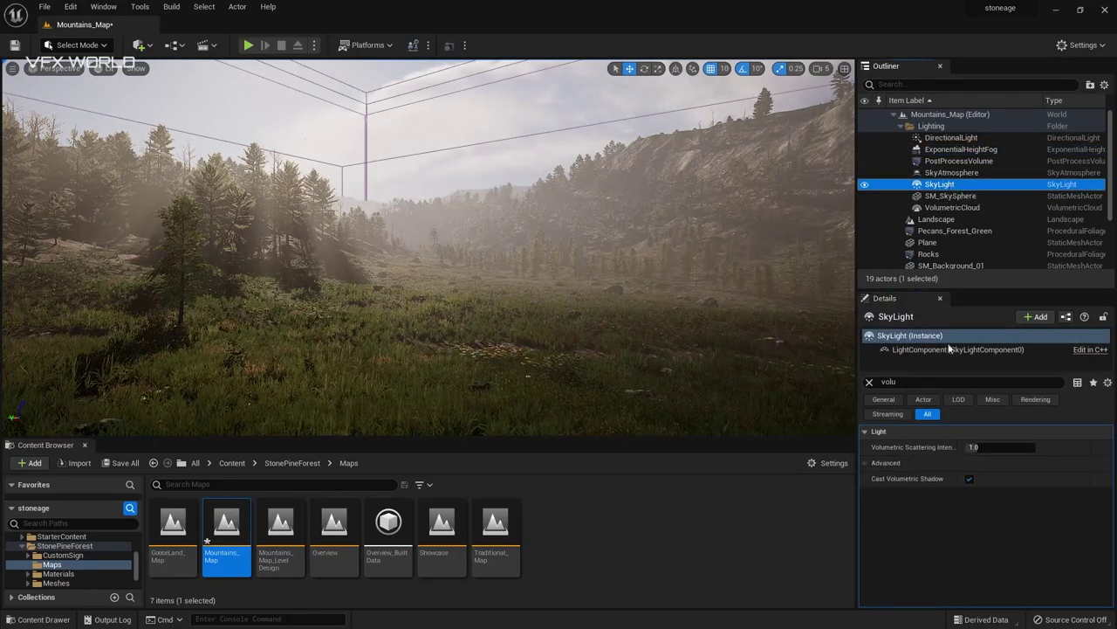
pyautogui.click(868, 382)
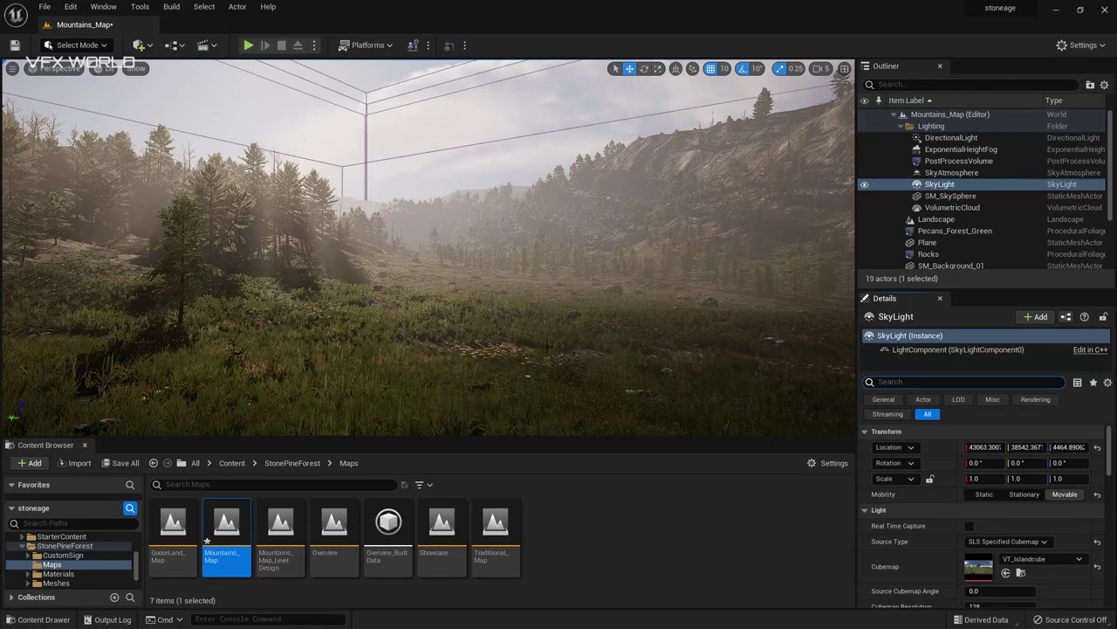
pyautogui.scroll(5, 428, 247)
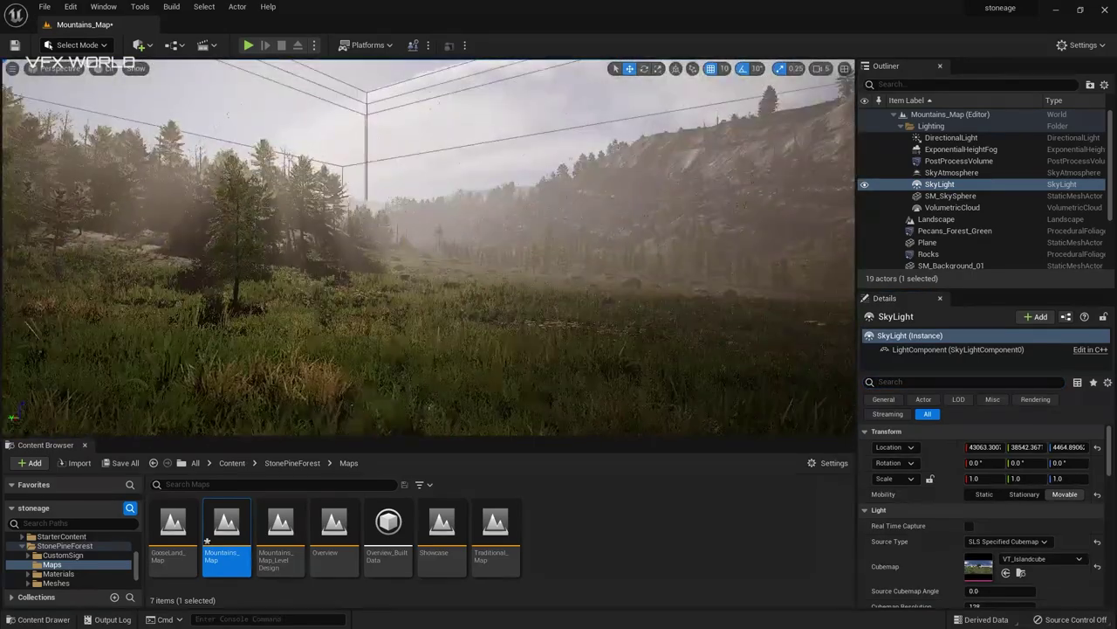
pyautogui.click(595, 565)
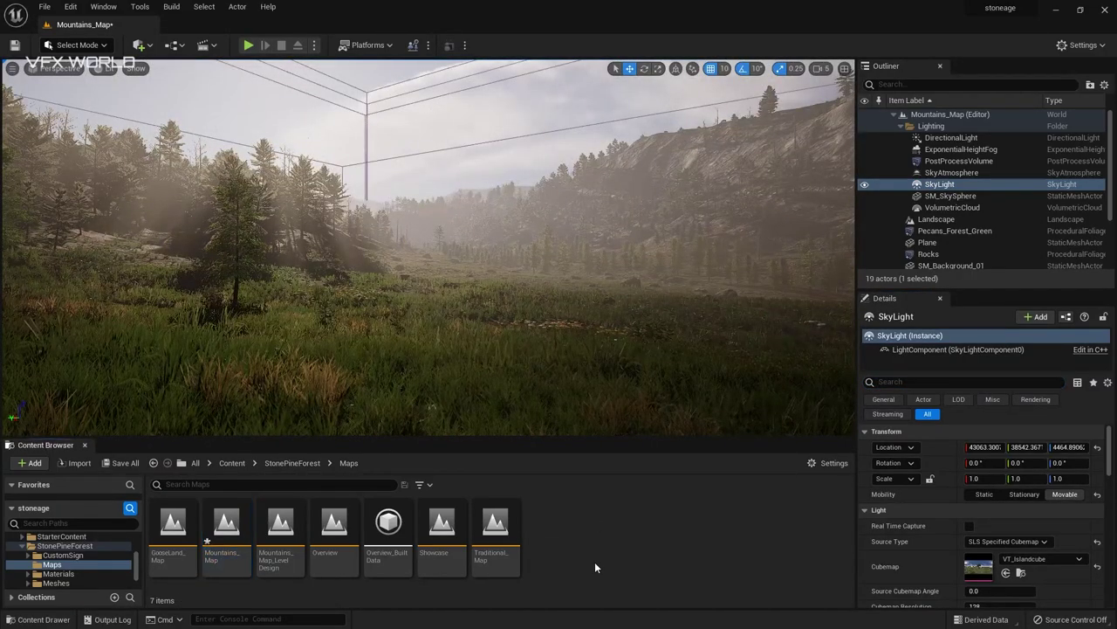
pyautogui.click(72, 7)
pyautogui.click(127, 193)
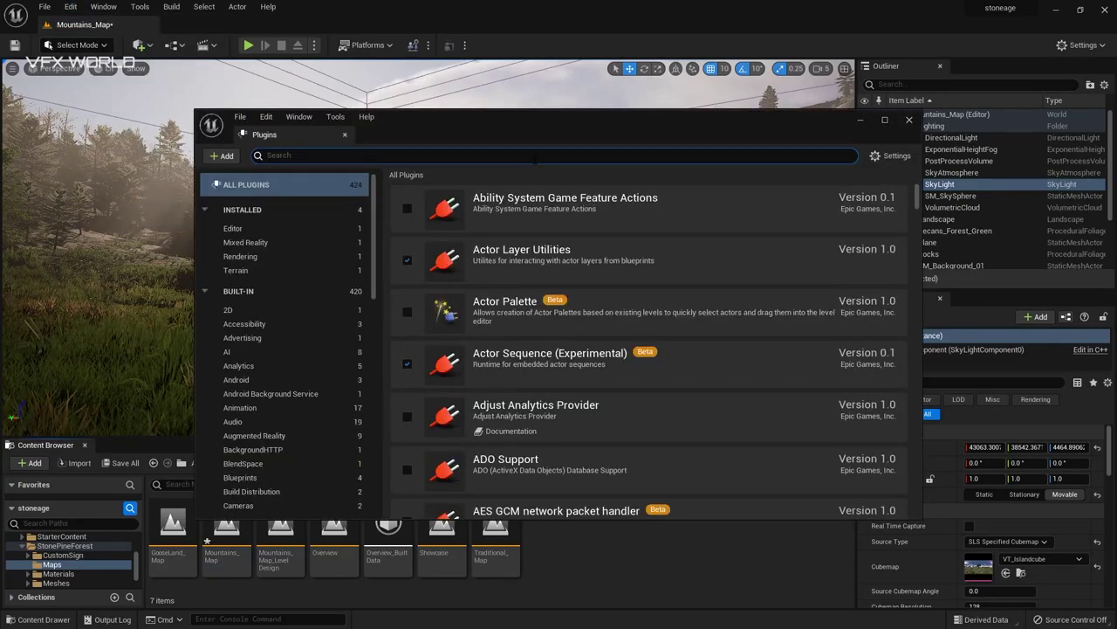
pyautogui.write('datasmith')
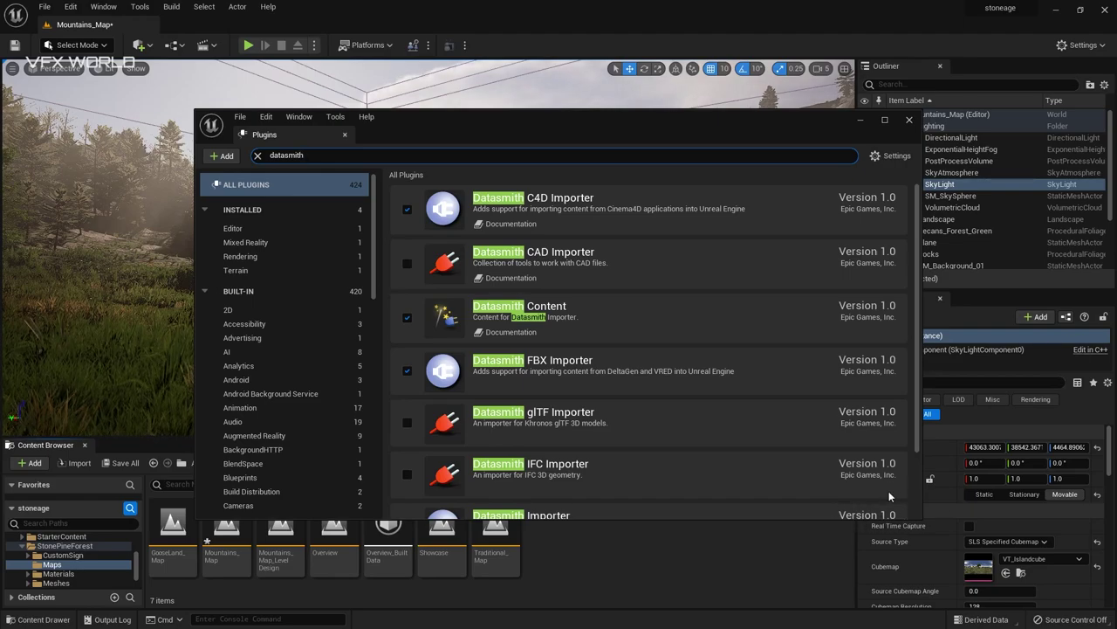
pyautogui.click(909, 120)
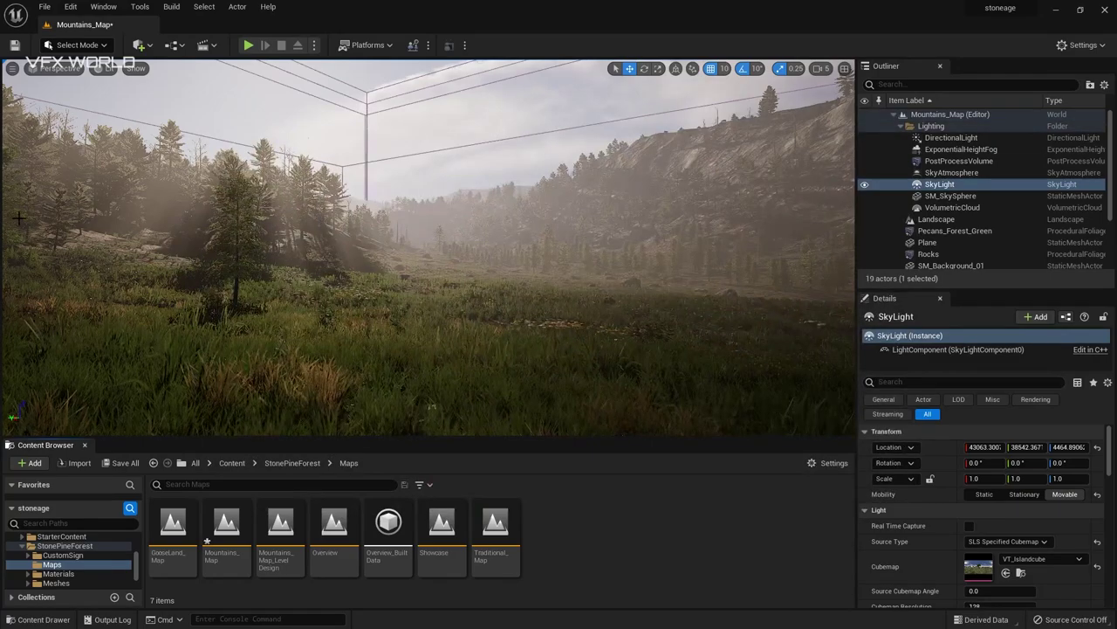
# Datasmith-import for_ue.c4d into Content with Geometry included in the import options
pyautogui.click(140, 45)
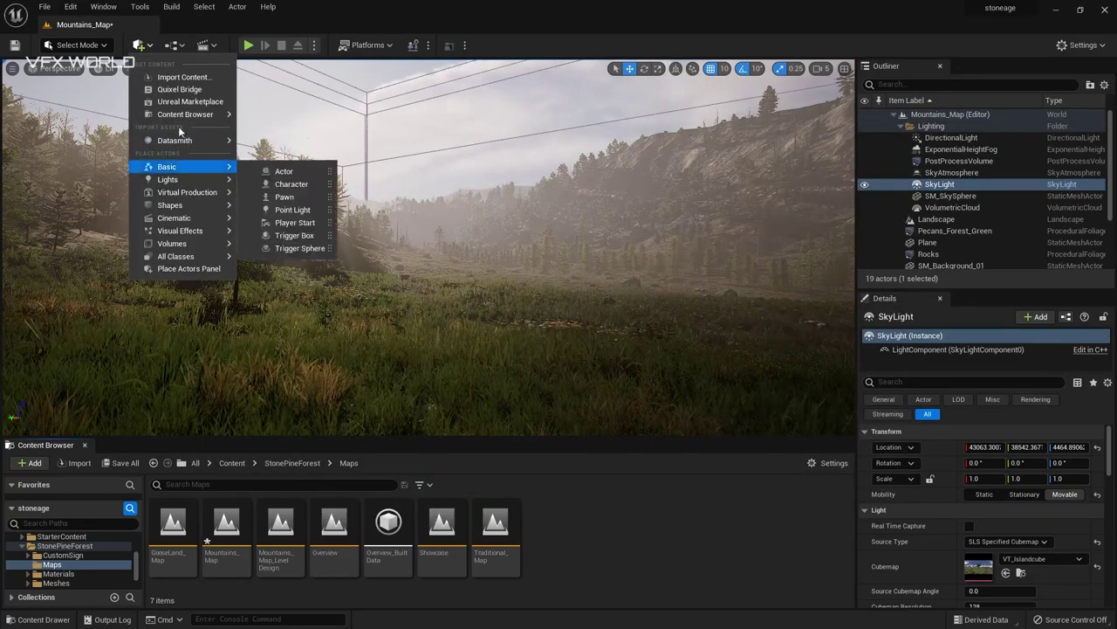
pyautogui.moveTo(185, 139)
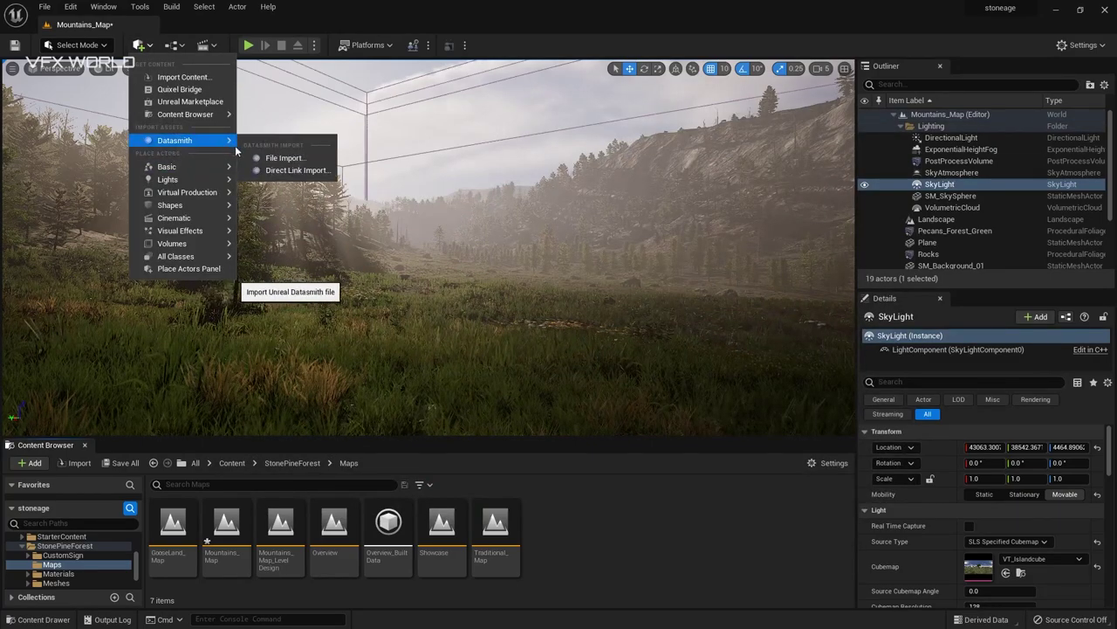
pyautogui.click(276, 159)
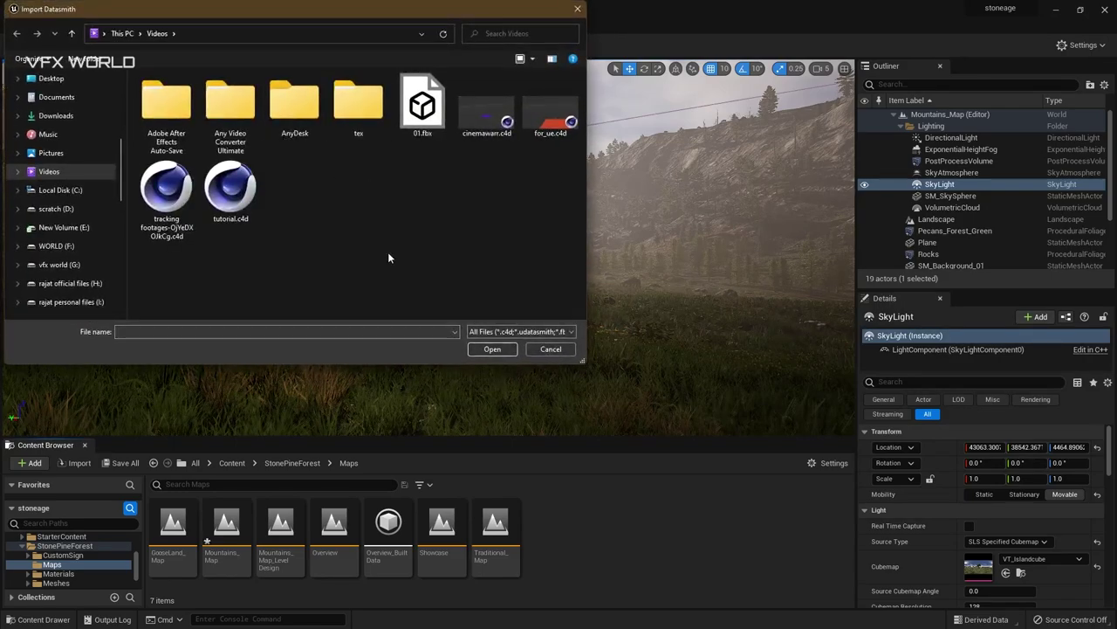
pyautogui.doubleClick(550, 109)
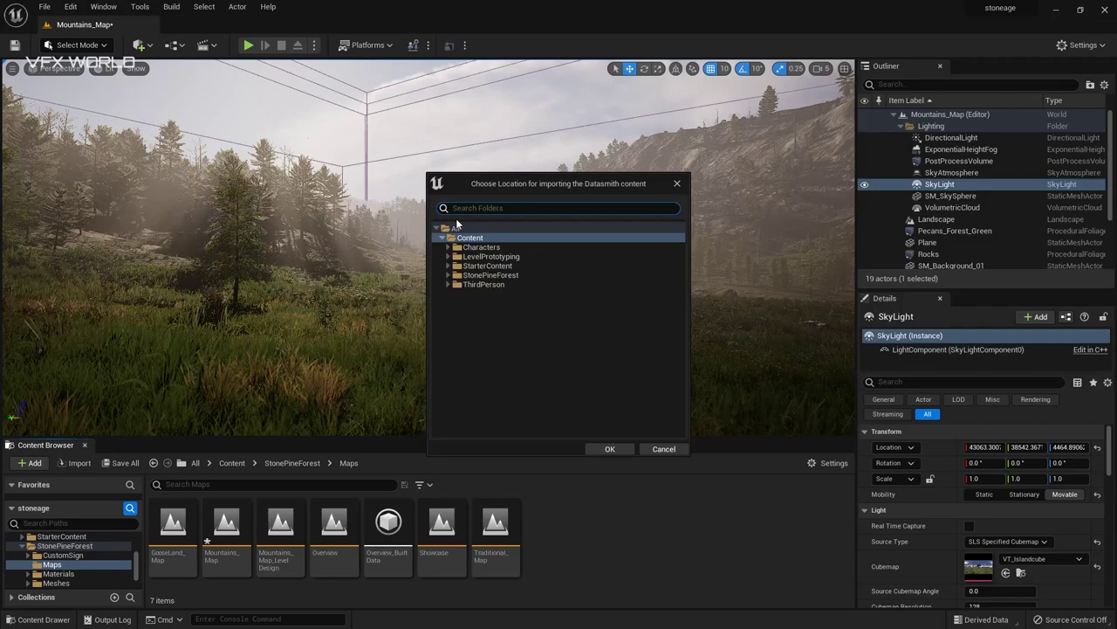
pyautogui.click(611, 448)
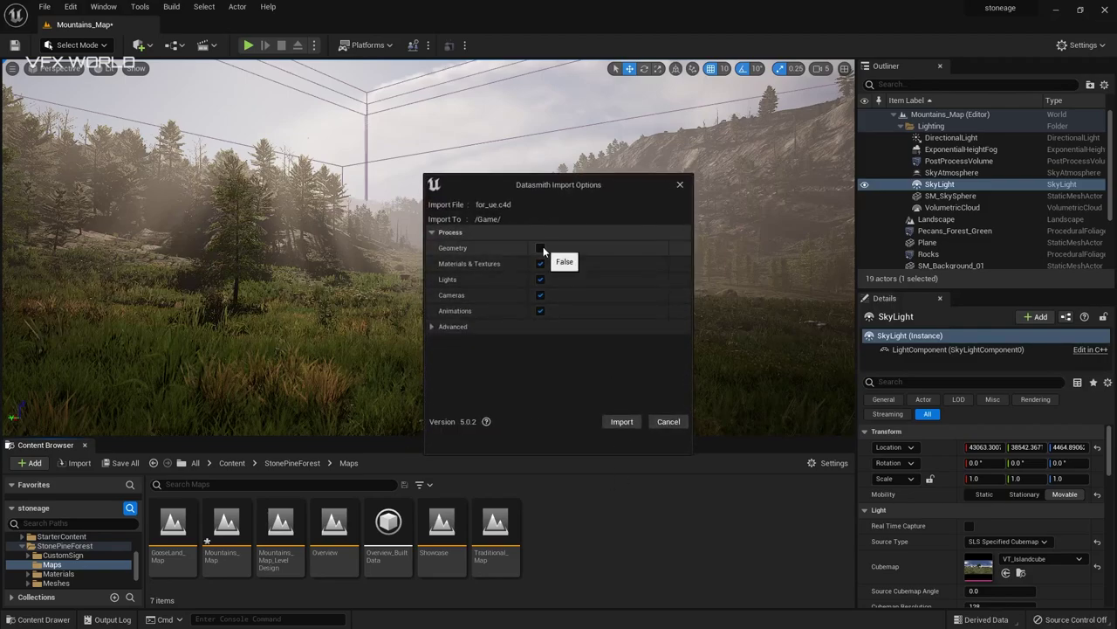
pyautogui.click(541, 249)
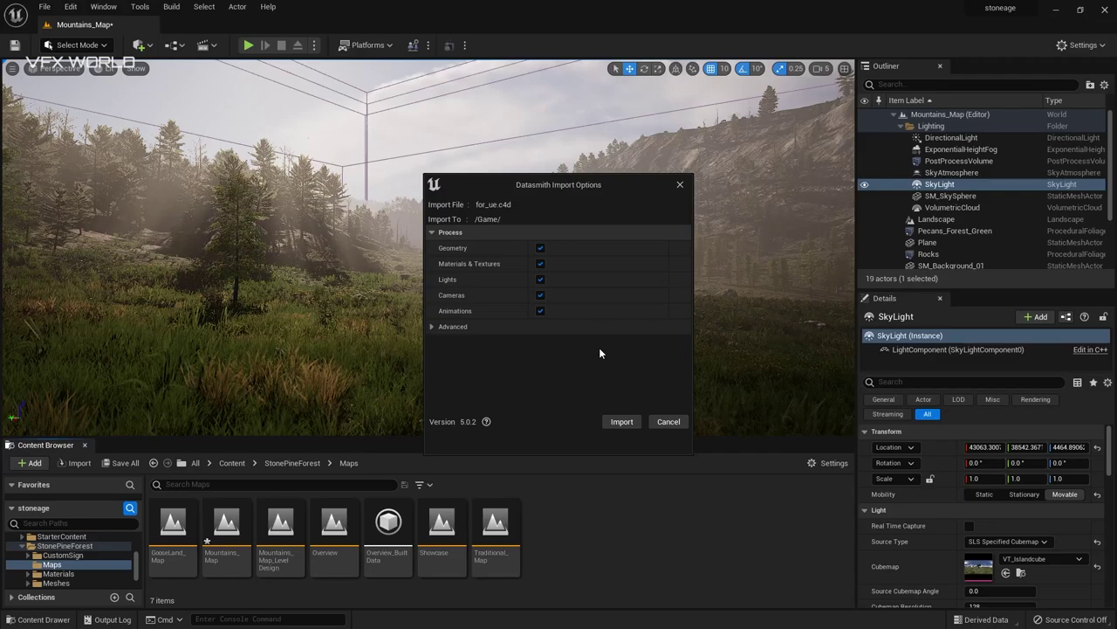
pyautogui.click(619, 422)
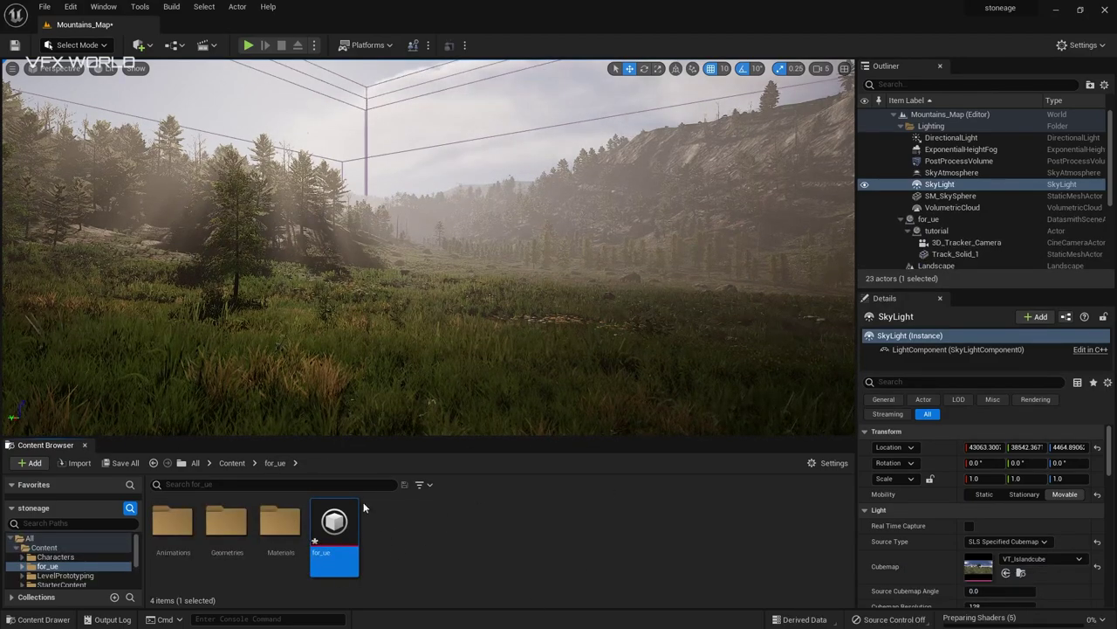
# Open the imported for_ue Animations folder, closing the Cinematics options without adding a sequence
pyautogui.doubleClick(174, 524)
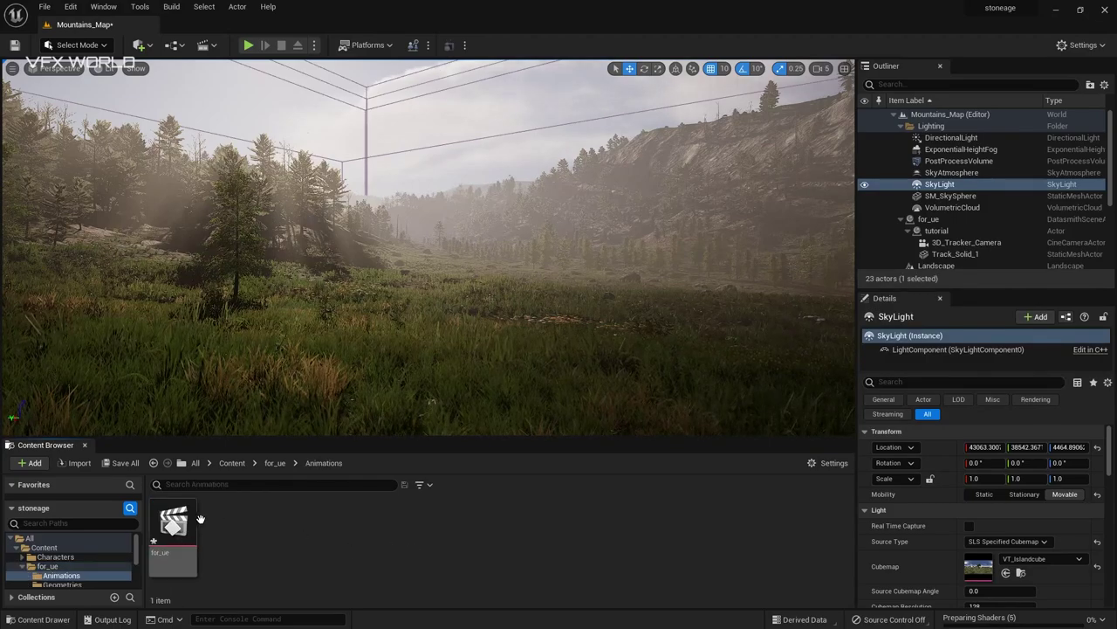
pyautogui.click(213, 46)
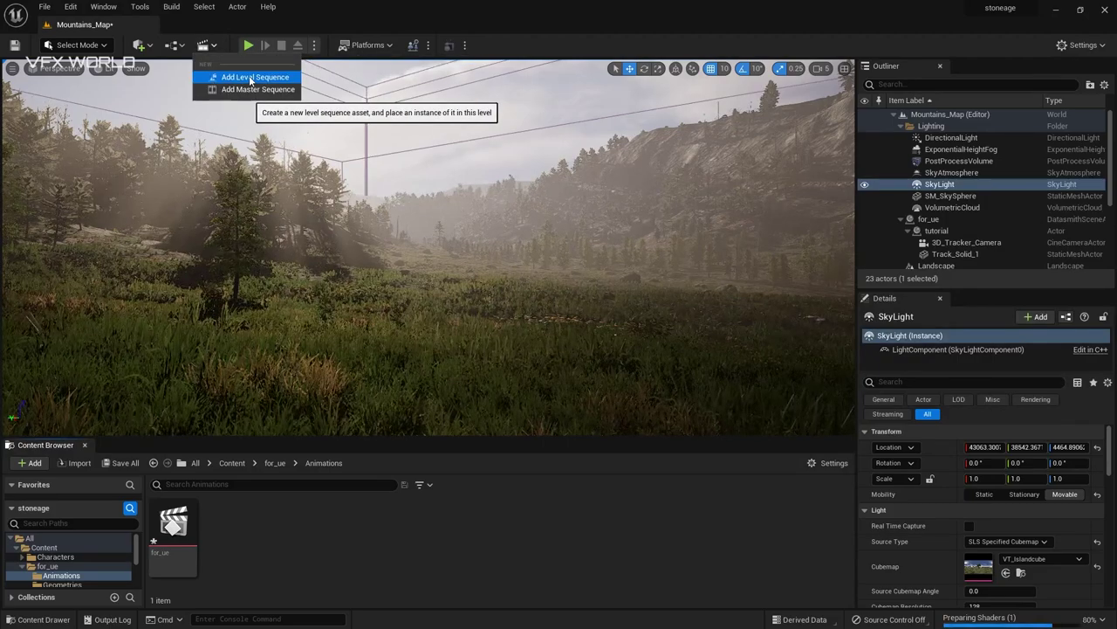
pyautogui.click(365, 521)
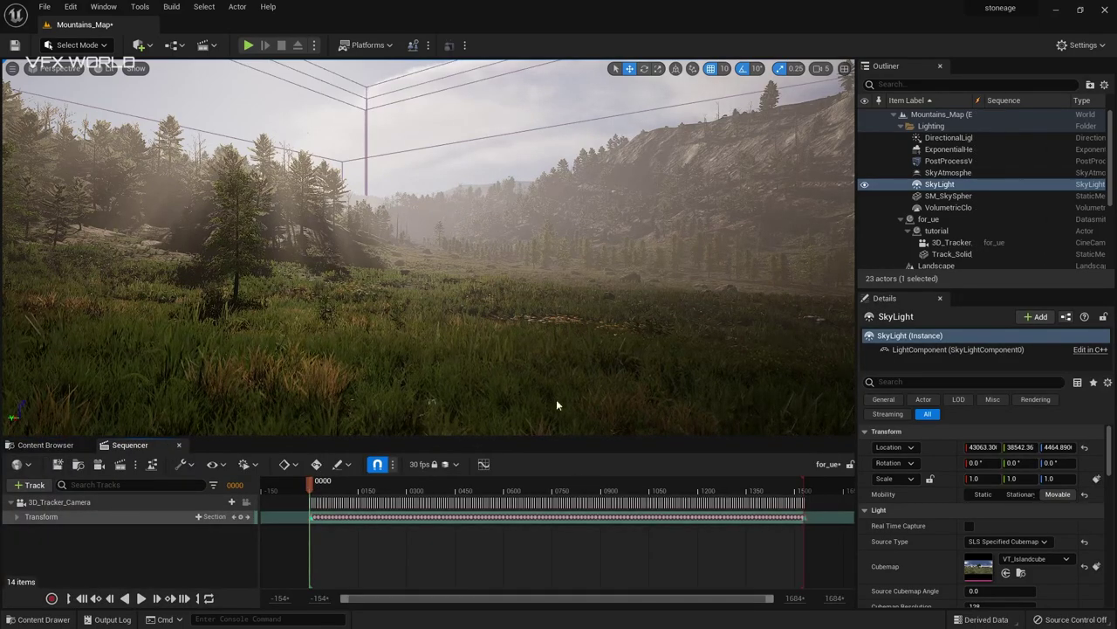
# Select the 3D_Tracker_Camera, then the Track_Solid_1 plane, and view it over the forest
pyautogui.click(71, 504)
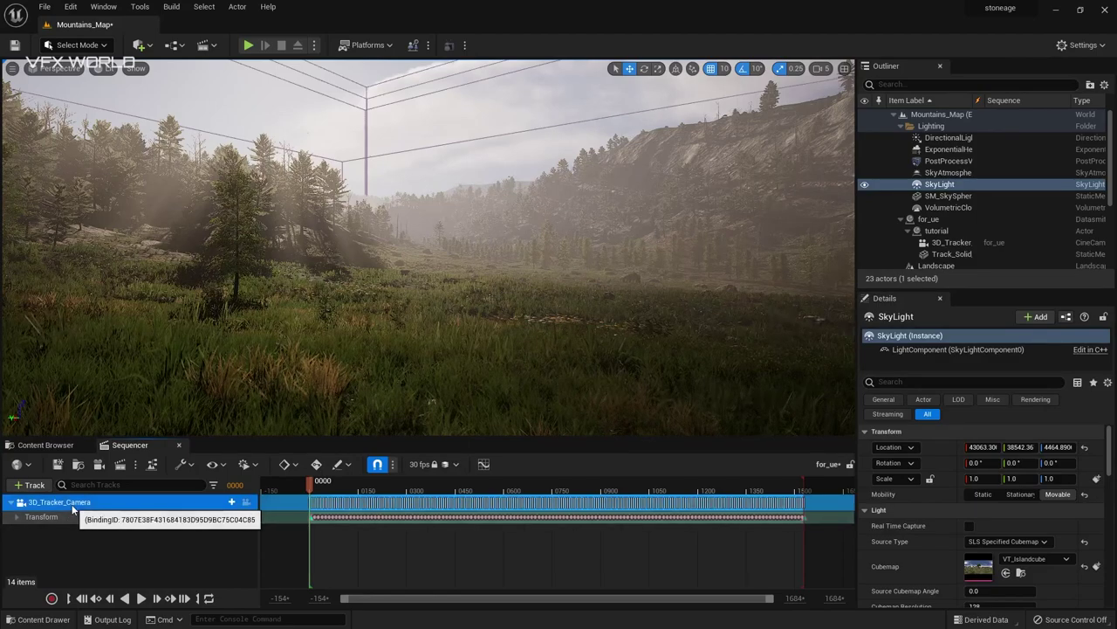
pyautogui.click(73, 507)
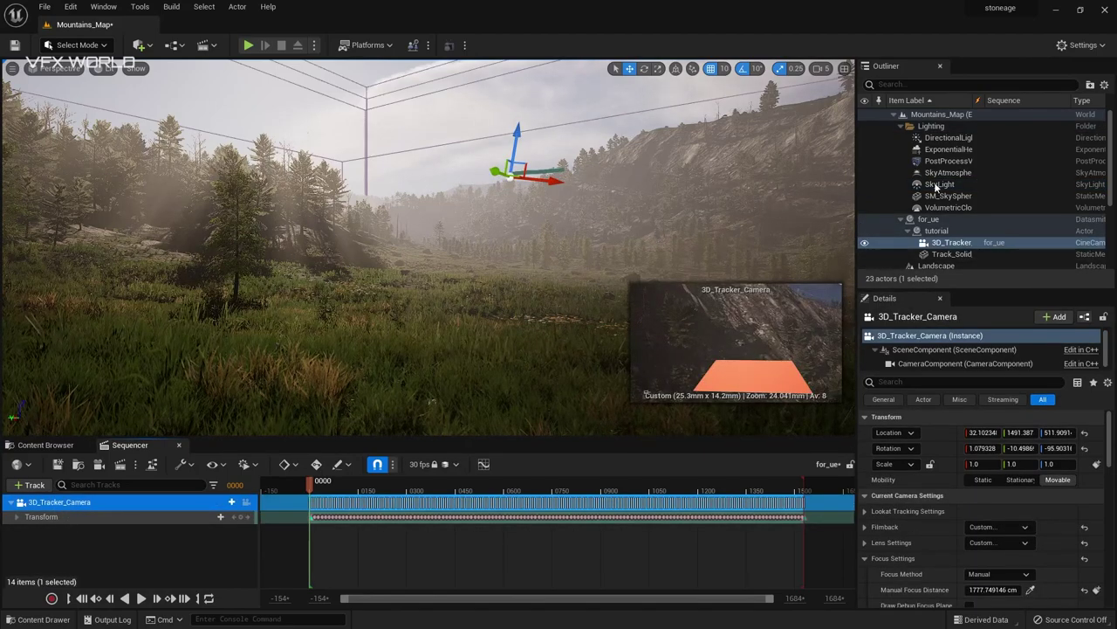
pyautogui.scroll(-1, 950, 200)
pyautogui.click(951, 237)
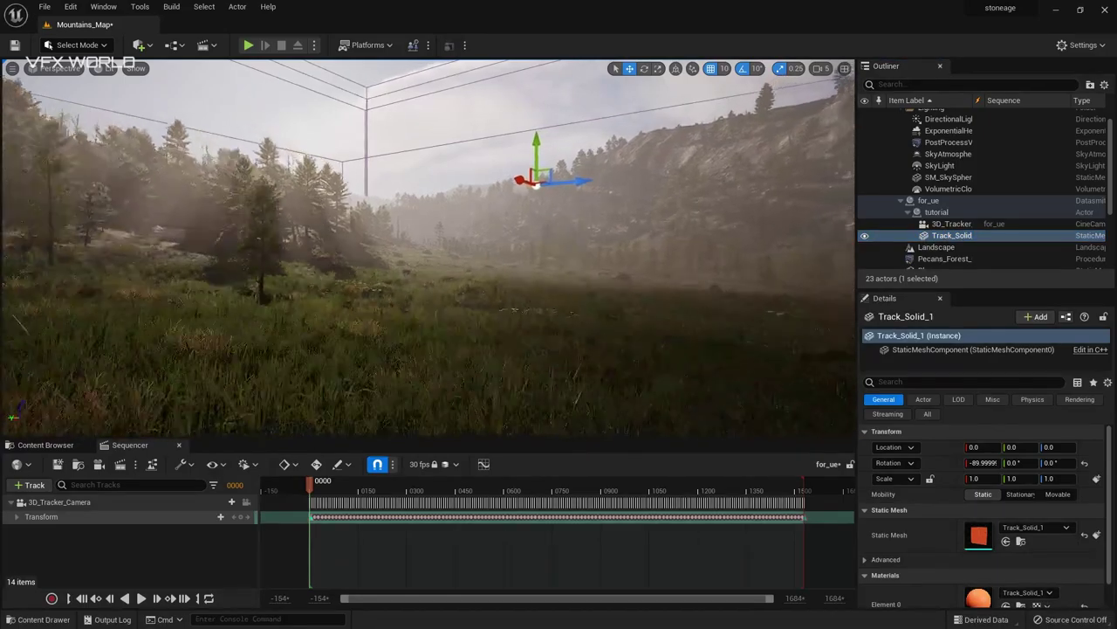
pyautogui.moveTo(524, 267); pyautogui.dragTo(223, 129, button='right')
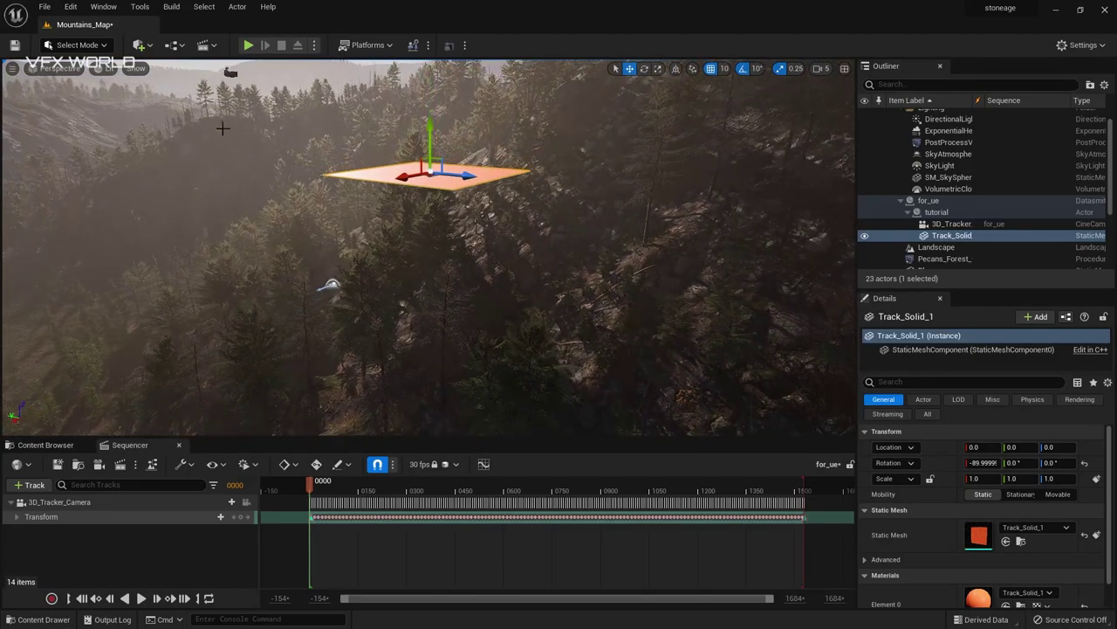
# Looking through 3D_Tracker_Camera, move the tutorial group to location 3010, 0, -530 over new terrain
pyautogui.click(57, 69)
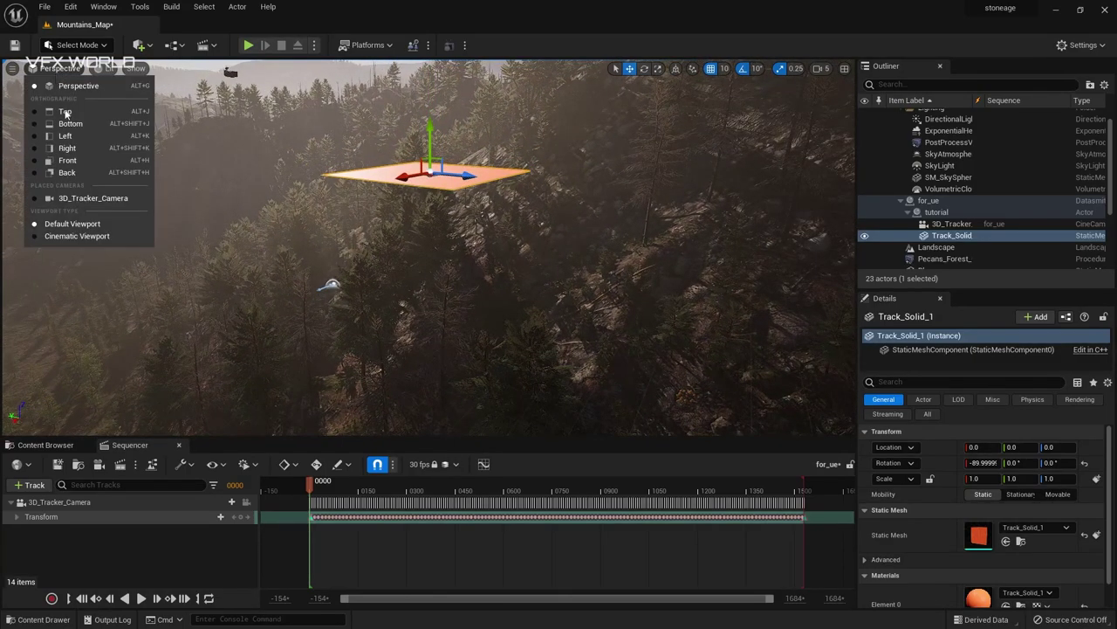
pyautogui.click(79, 199)
pyautogui.click(942, 236)
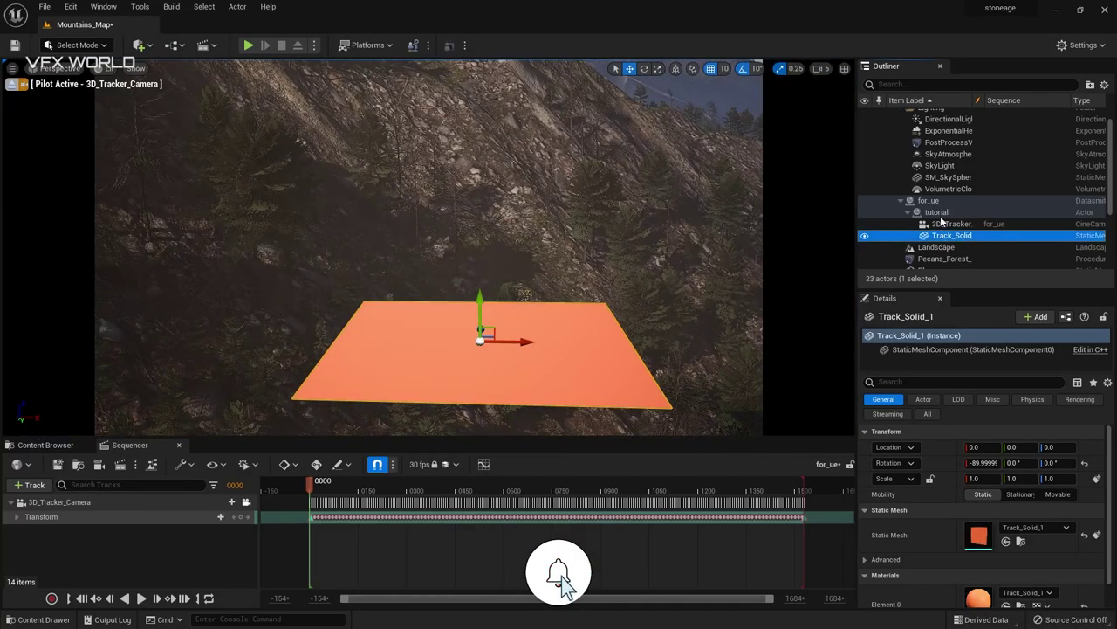
pyautogui.click(937, 212)
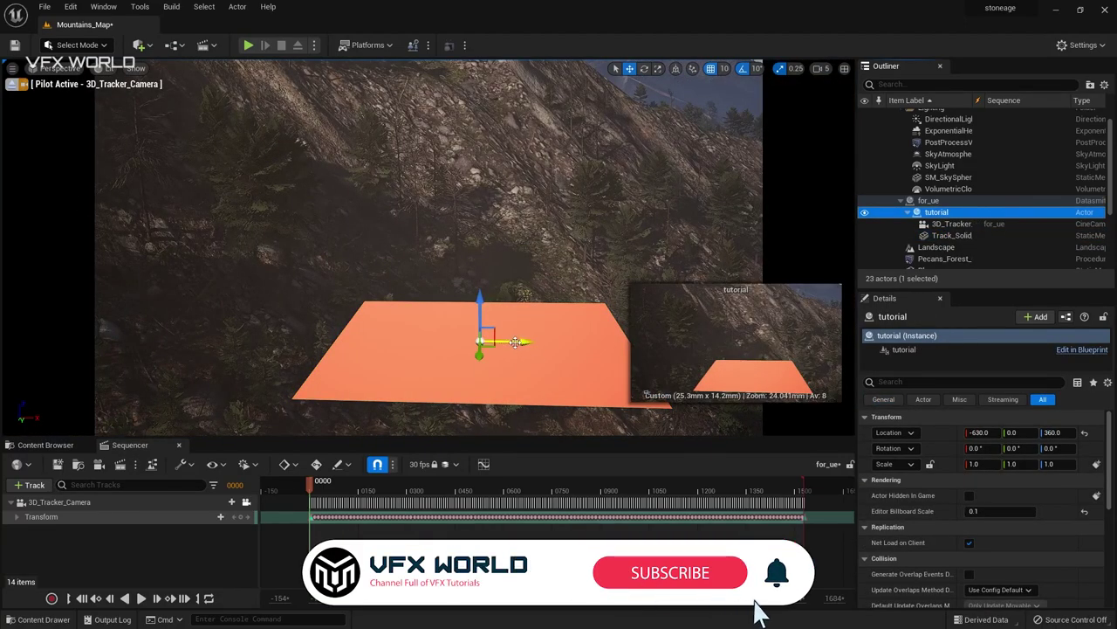
pyautogui.moveTo(515, 341); pyautogui.dragTo(812, 362)
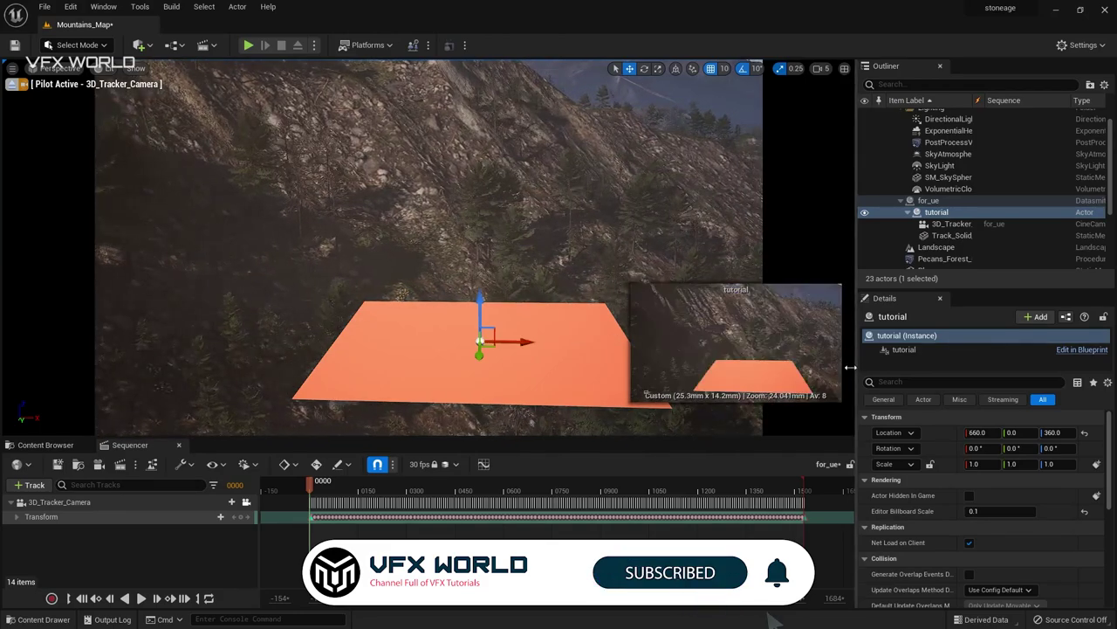
pyautogui.moveTo(521, 341); pyautogui.dragTo(594, 343)
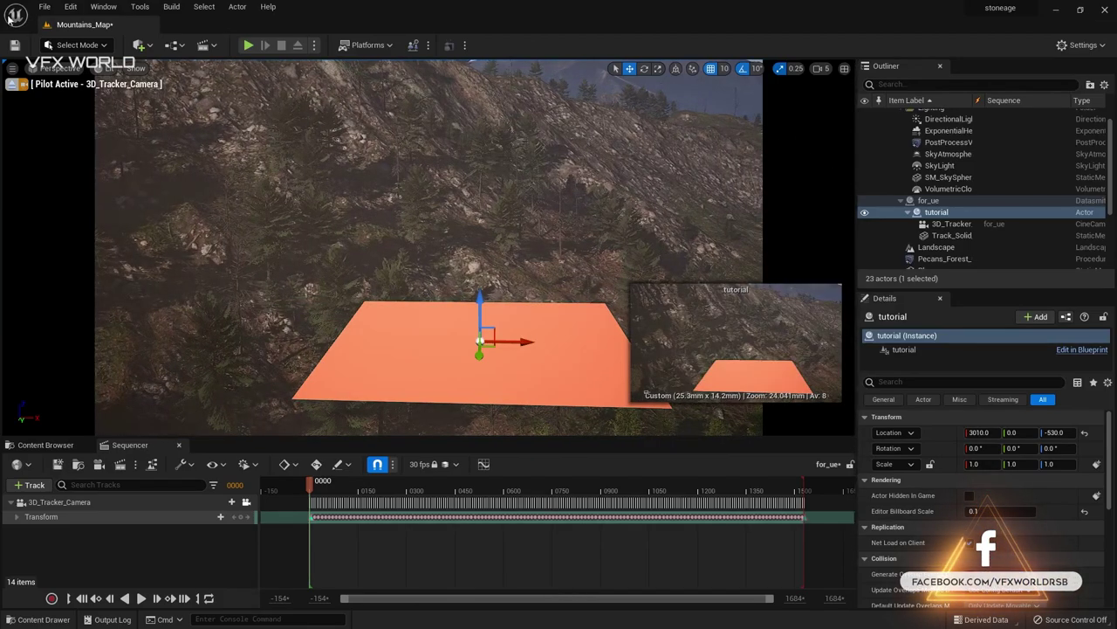
# Switch the viewport to the cinematic layout
pyautogui.click(46, 69)
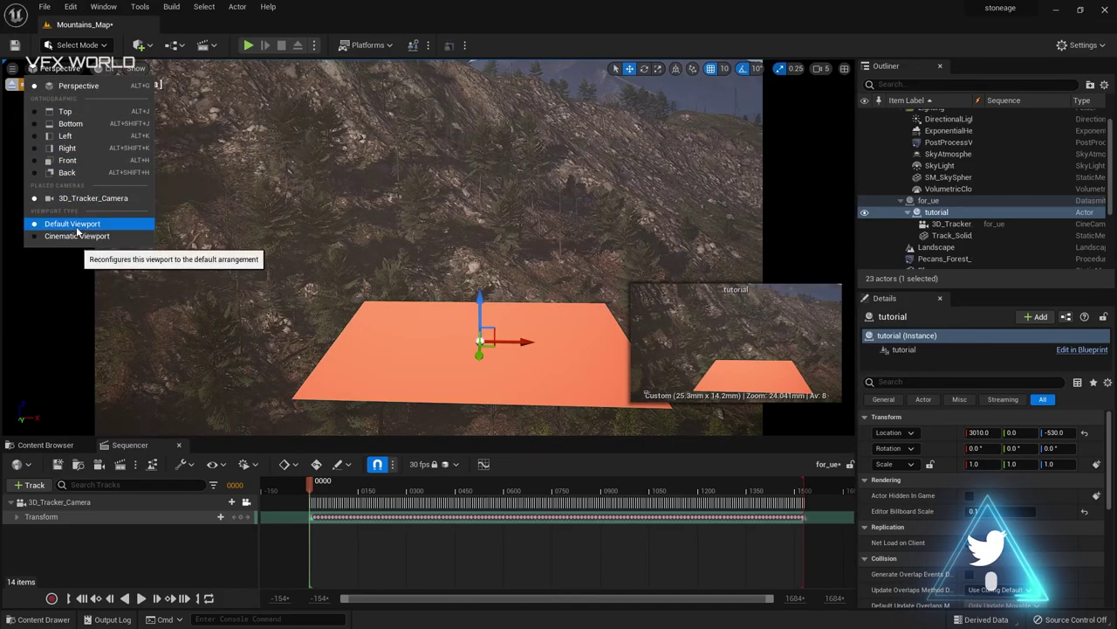
pyautogui.click(77, 237)
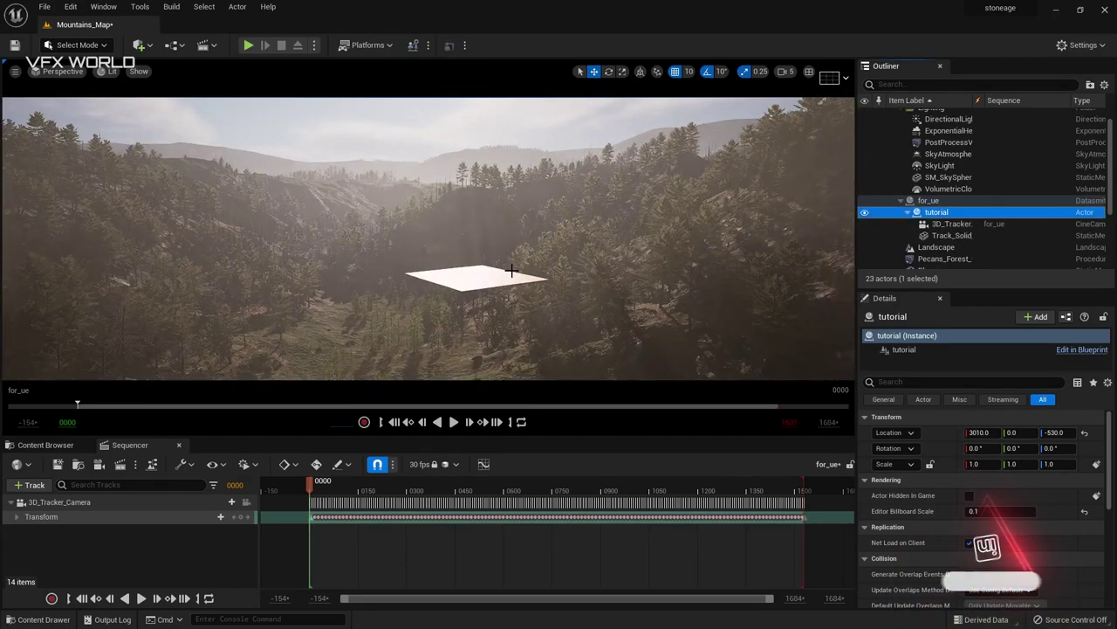
pyautogui.click(61, 72)
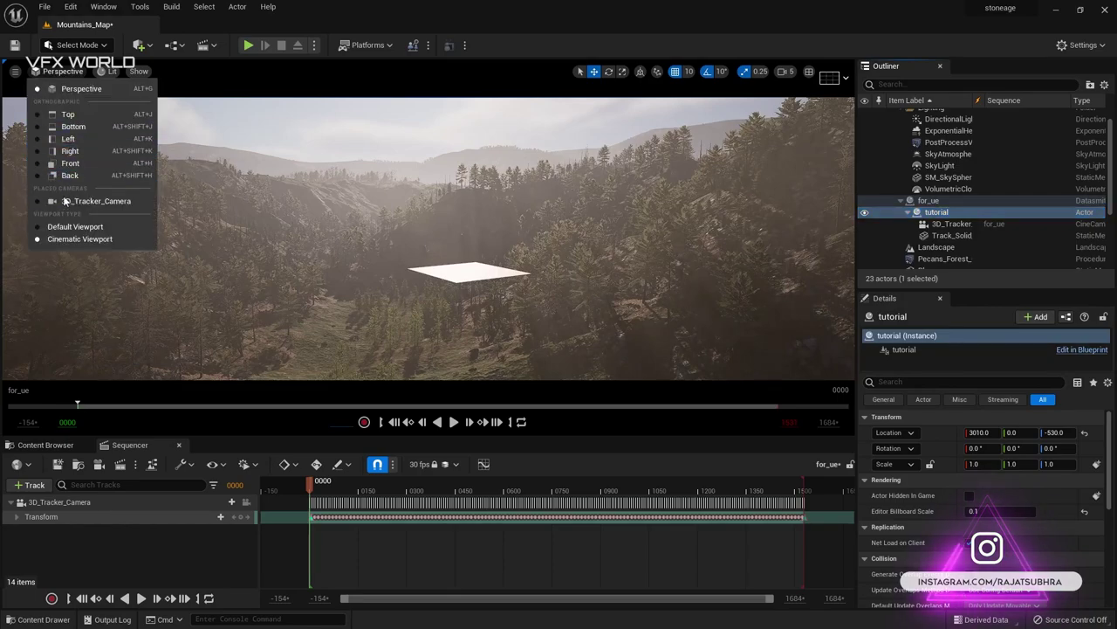
# In perspective view, lower the tutorial group to Z -3000 so the orange plane sits among the trees
pyautogui.click(75, 226)
pyautogui.press('f')
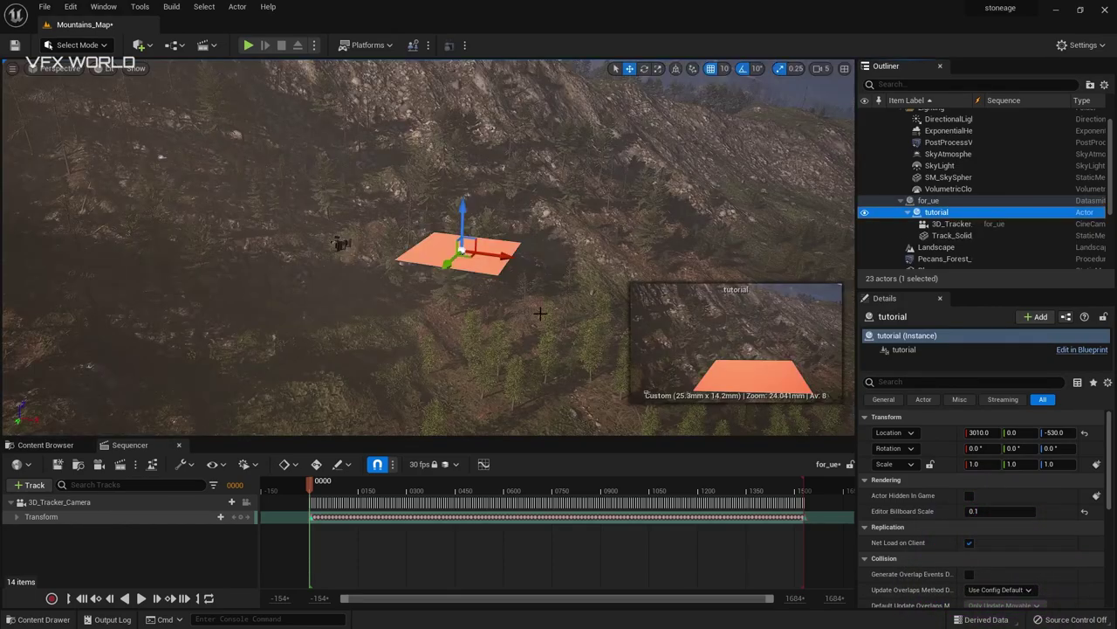
pyautogui.keyDown('alt'); pyautogui.moveTo(472, 262); pyautogui.dragTo(476, 140); pyautogui.keyUp('alt')
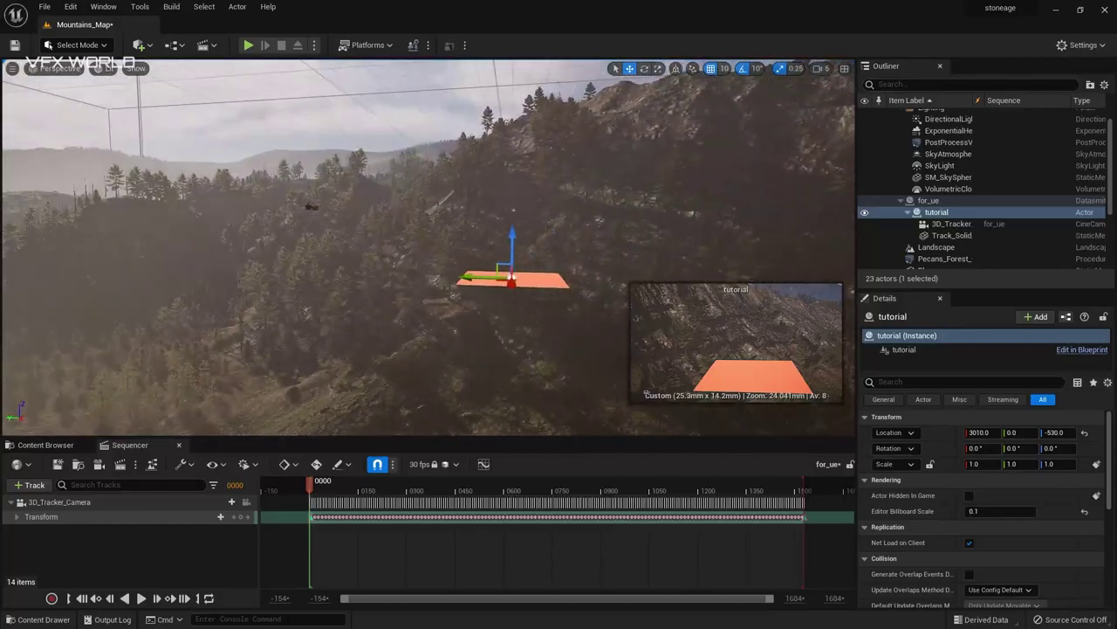
pyautogui.click(937, 213)
pyautogui.moveTo(512, 234); pyautogui.dragTo(510, 432)
pyautogui.press('f')
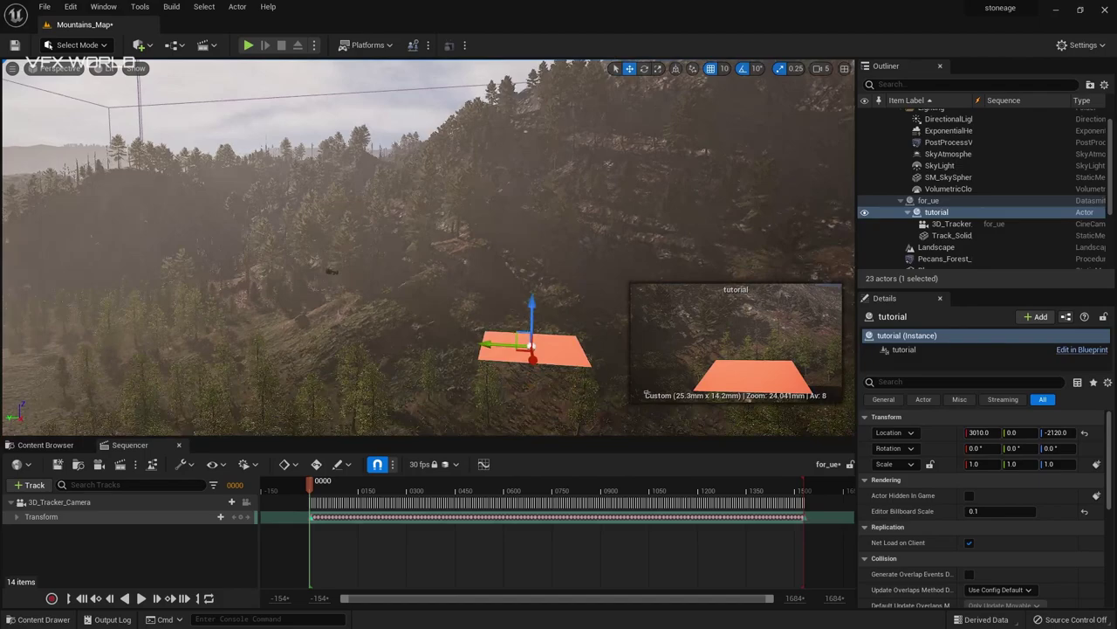
pyautogui.moveTo(545, 261); pyautogui.dragTo(538, 373)
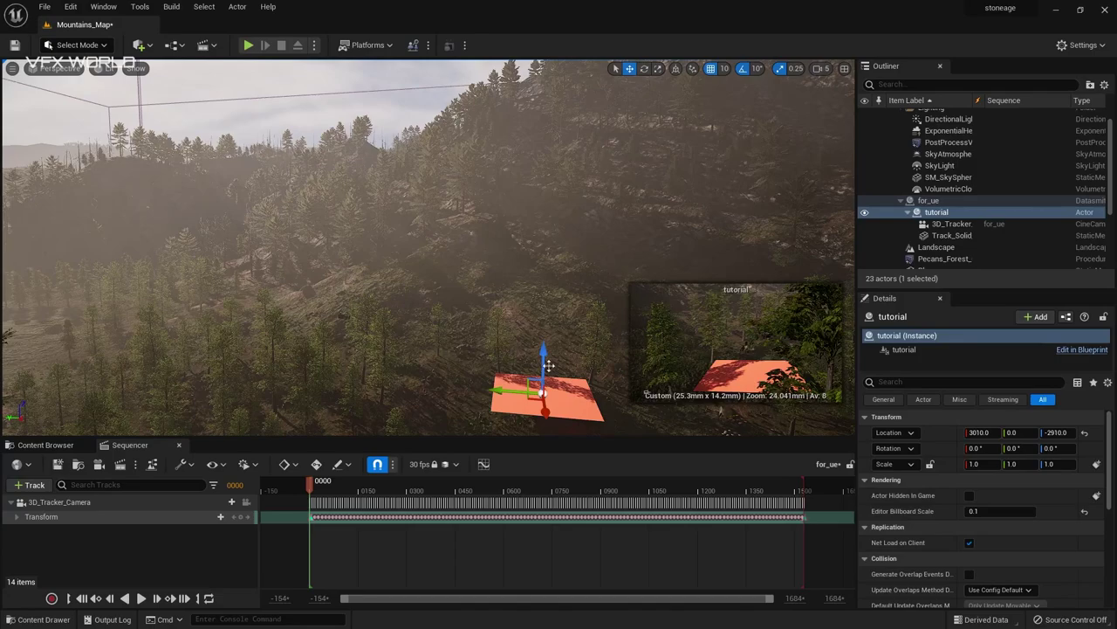
pyautogui.moveTo(543, 356); pyautogui.dragTo(546, 374)
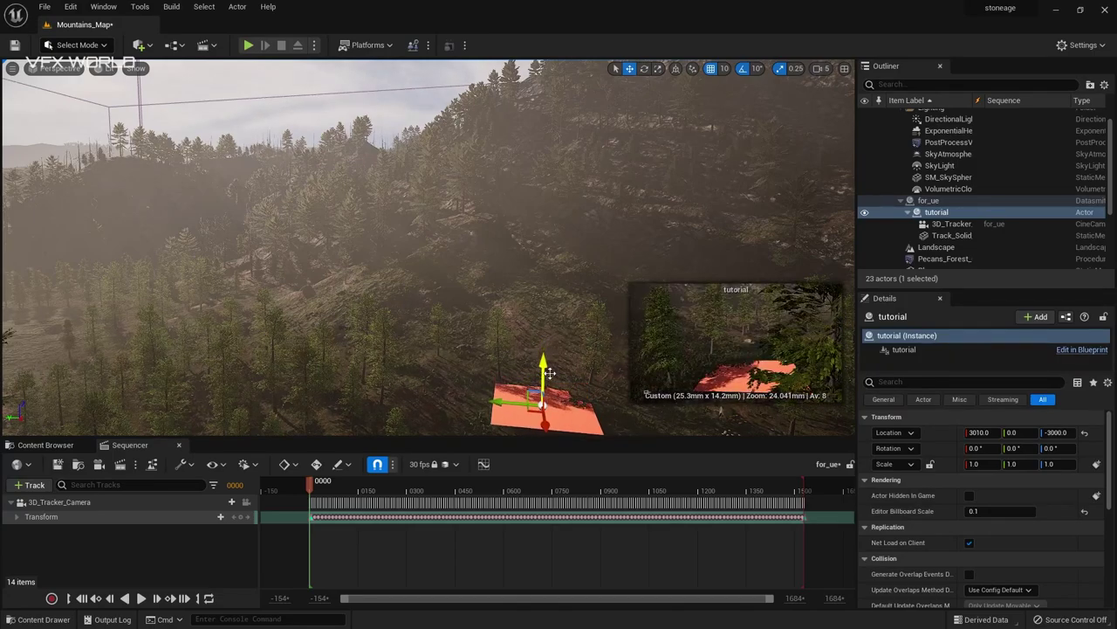
pyautogui.click(60, 68)
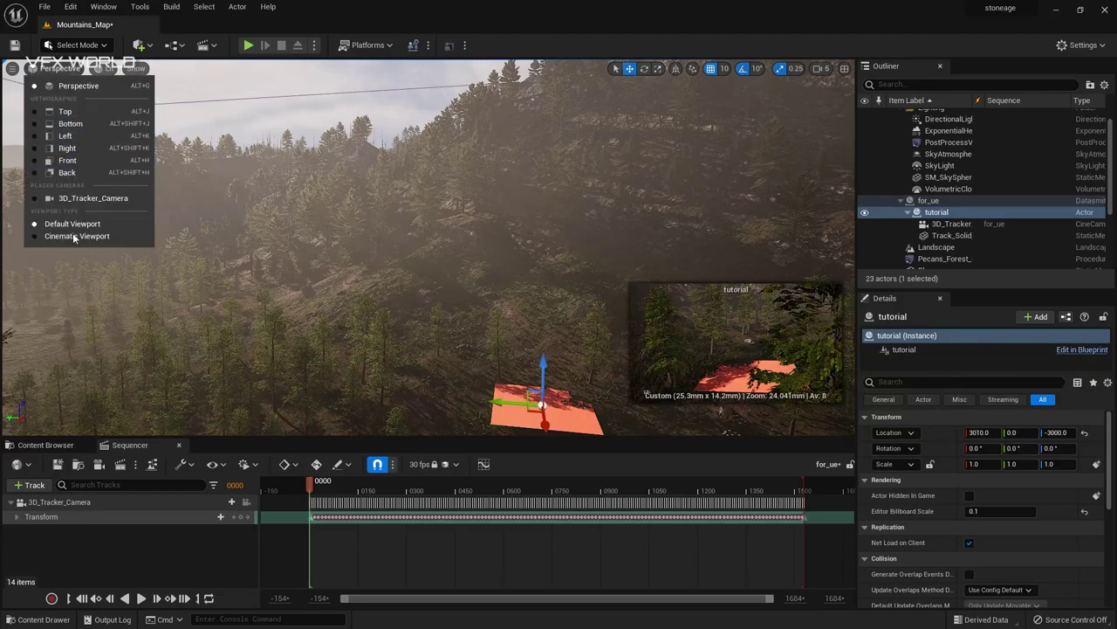
# Looking through 3D_Tracker_Camera, rotate the tutorial group around its vertical axis to about -160°
pyautogui.click(85, 198)
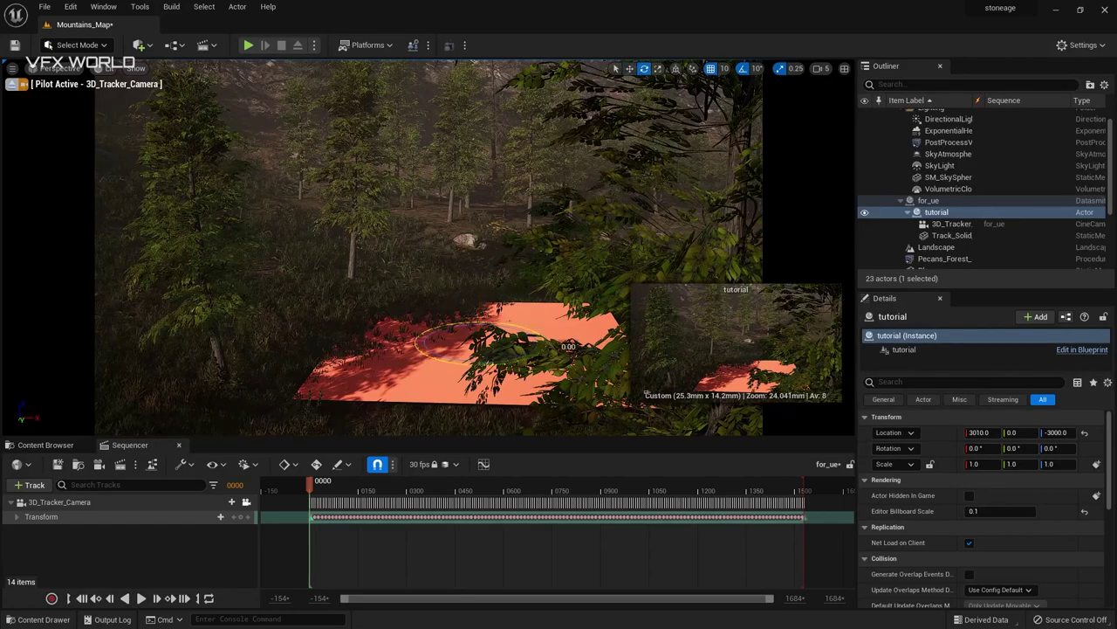
pyautogui.moveTo(559, 346); pyautogui.dragTo(522, 341)
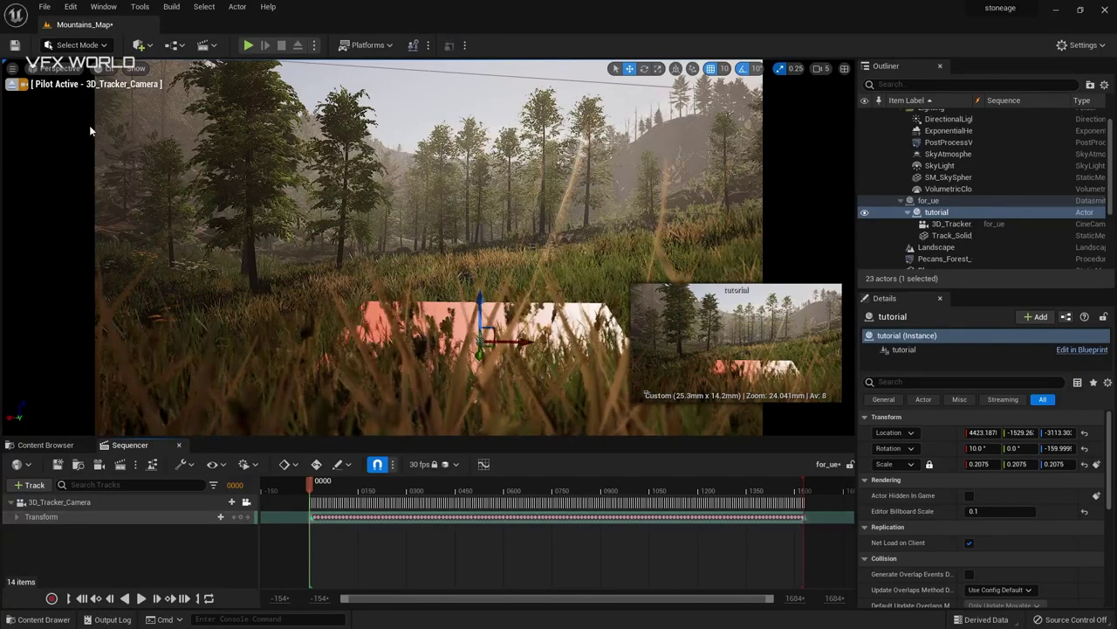
# Switch to the cinematic layout and view through 3D_Tracker_Camera
pyautogui.click(58, 68)
pyautogui.click(69, 242)
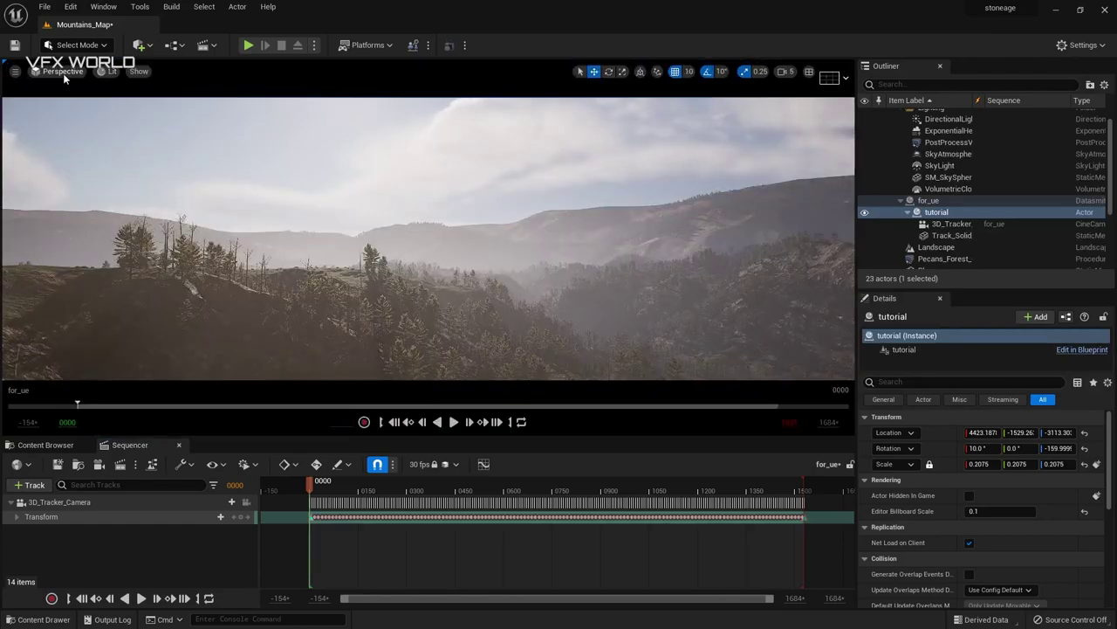
pyautogui.click(64, 77)
pyautogui.click(63, 202)
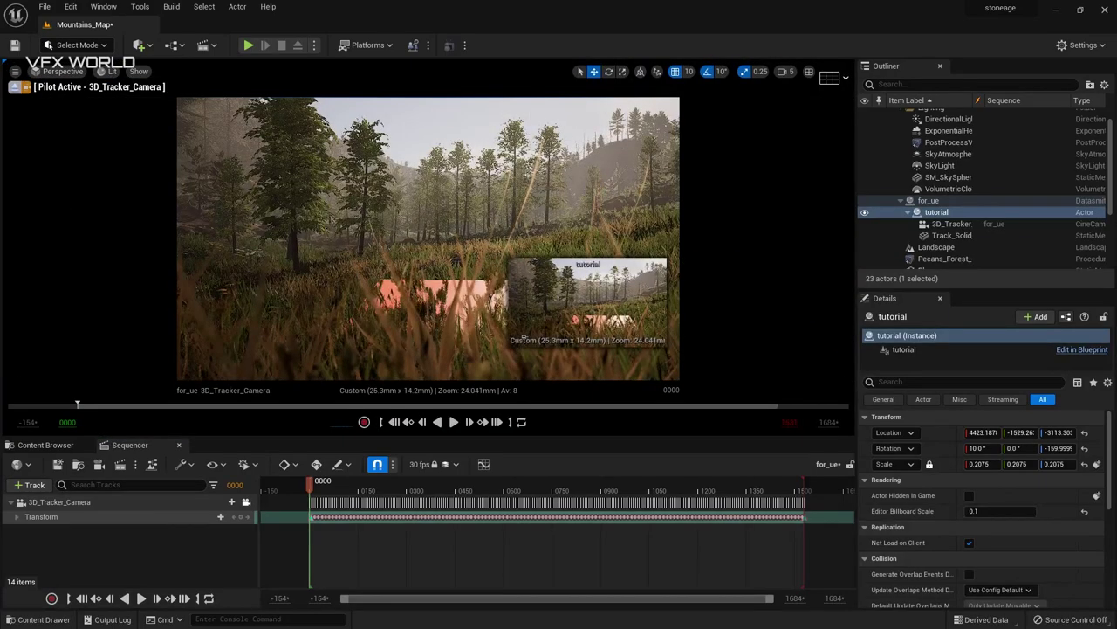
# Hide the orange Track_Solid plane and start playing the camera sequence
pyautogui.click(951, 236)
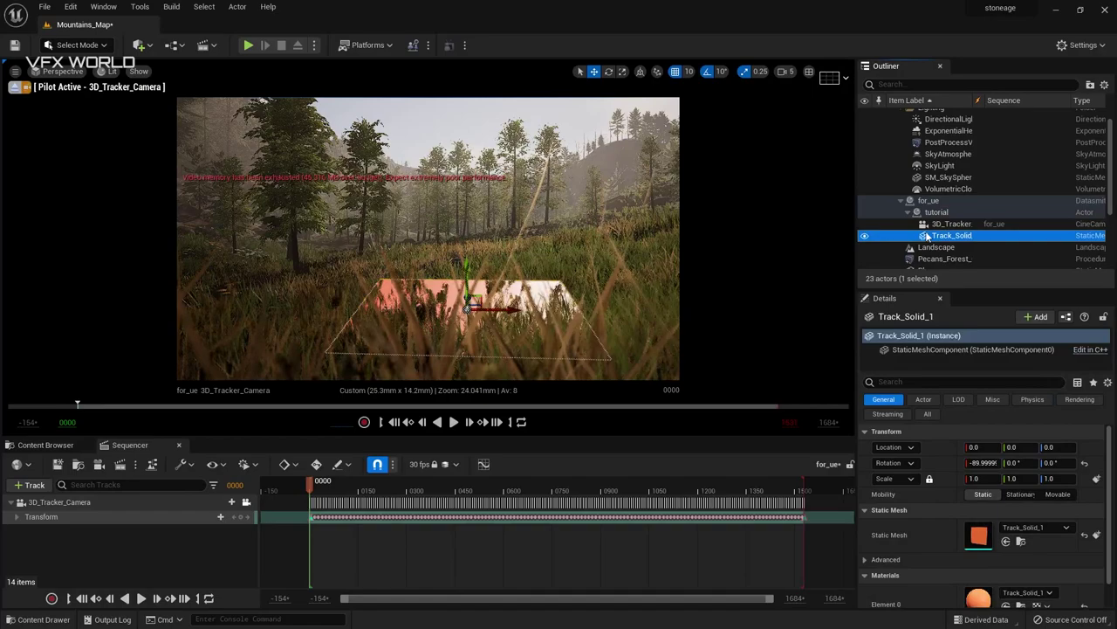
pyautogui.click(865, 236)
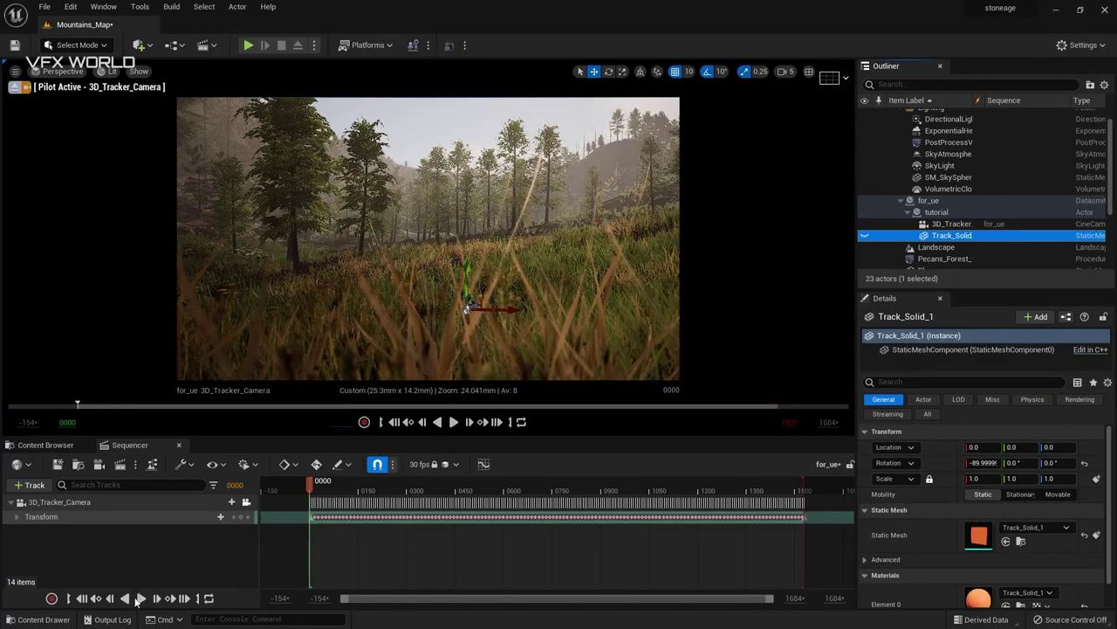
pyautogui.click(140, 598)
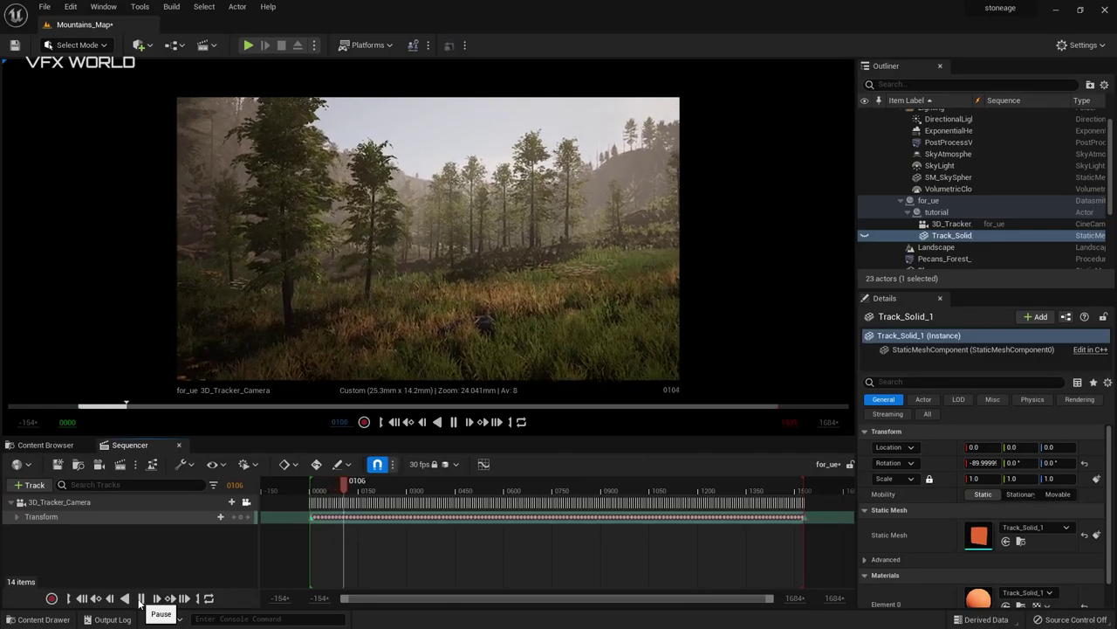
# Pause playback and give the camera a 16:9 Digital Film back, 12mm Prime f/2.8 lens, ~35.77 cm focus
pyautogui.click(140, 598)
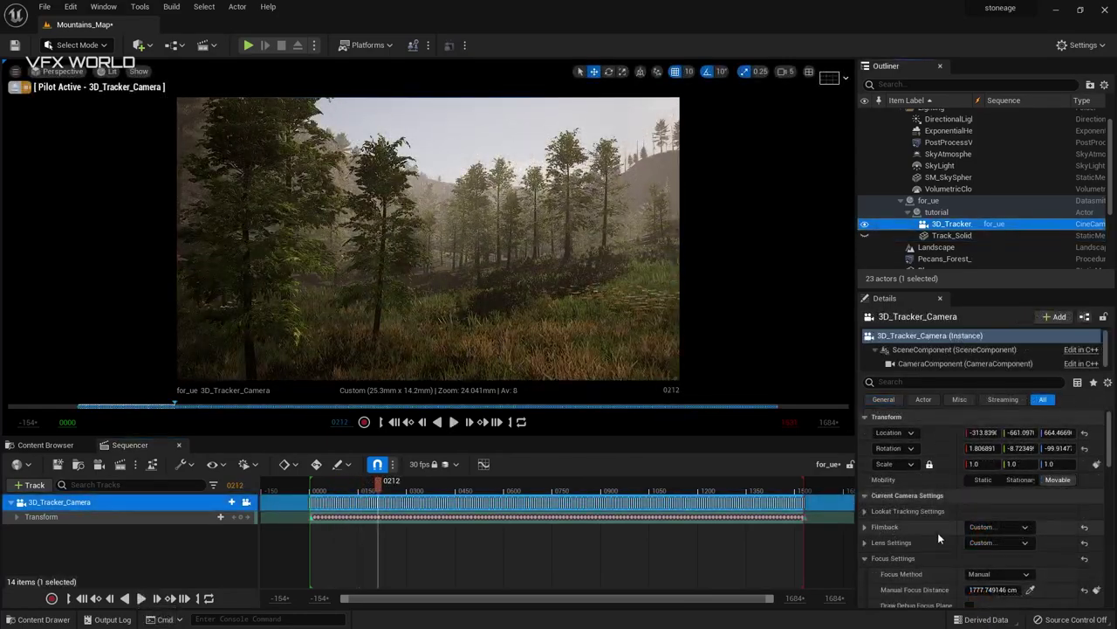
pyautogui.scroll(-1, 938, 539)
pyautogui.click(1000, 489)
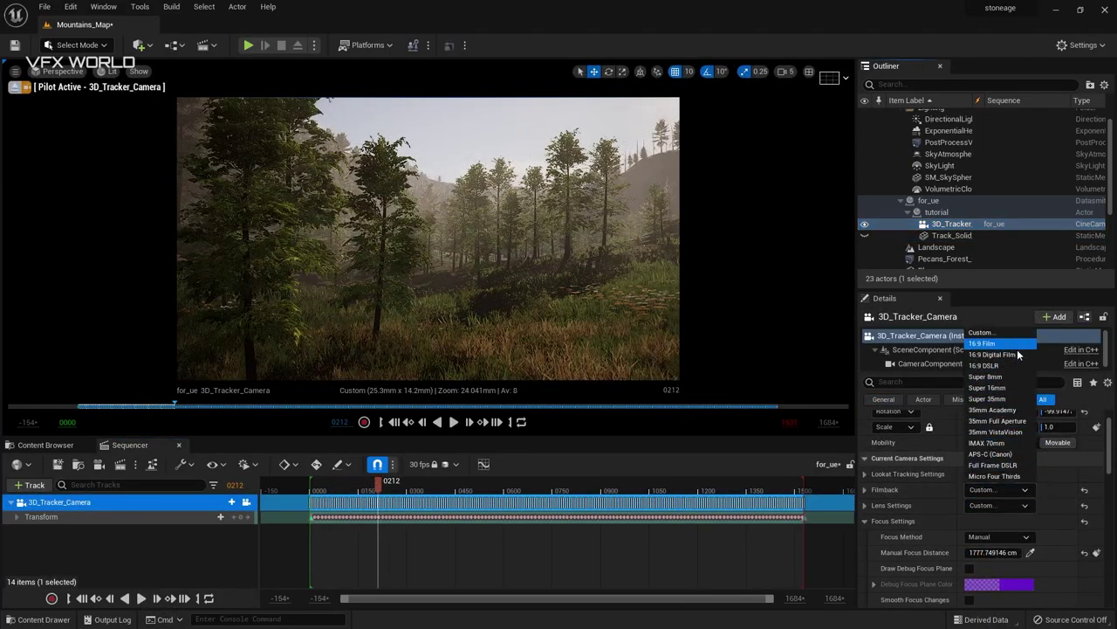
pyautogui.click(1017, 353)
pyautogui.click(999, 506)
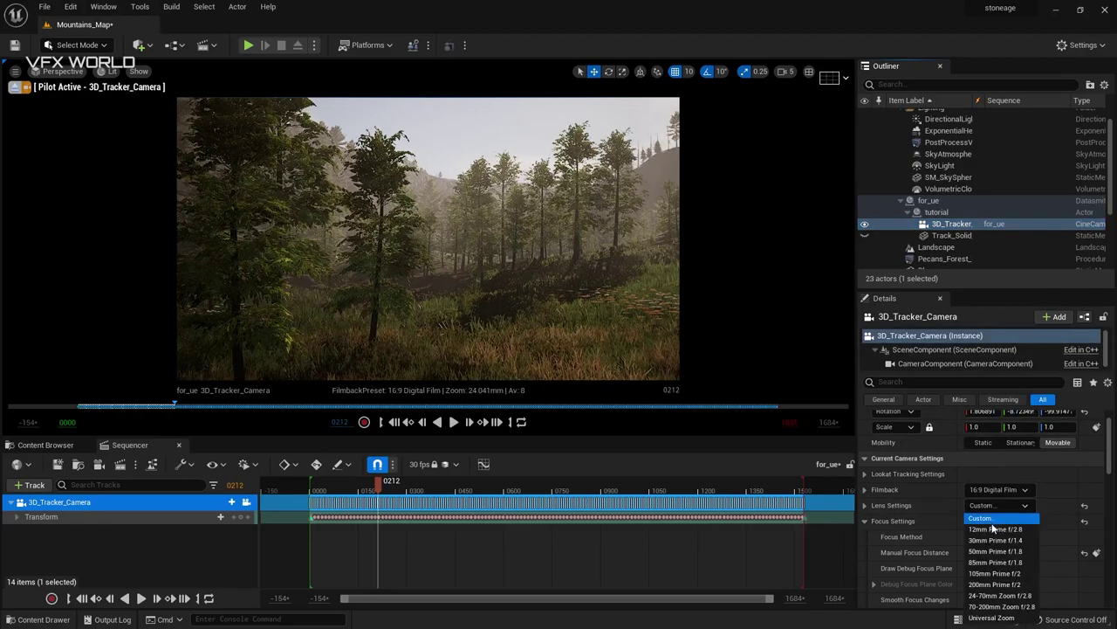
pyautogui.click(992, 529)
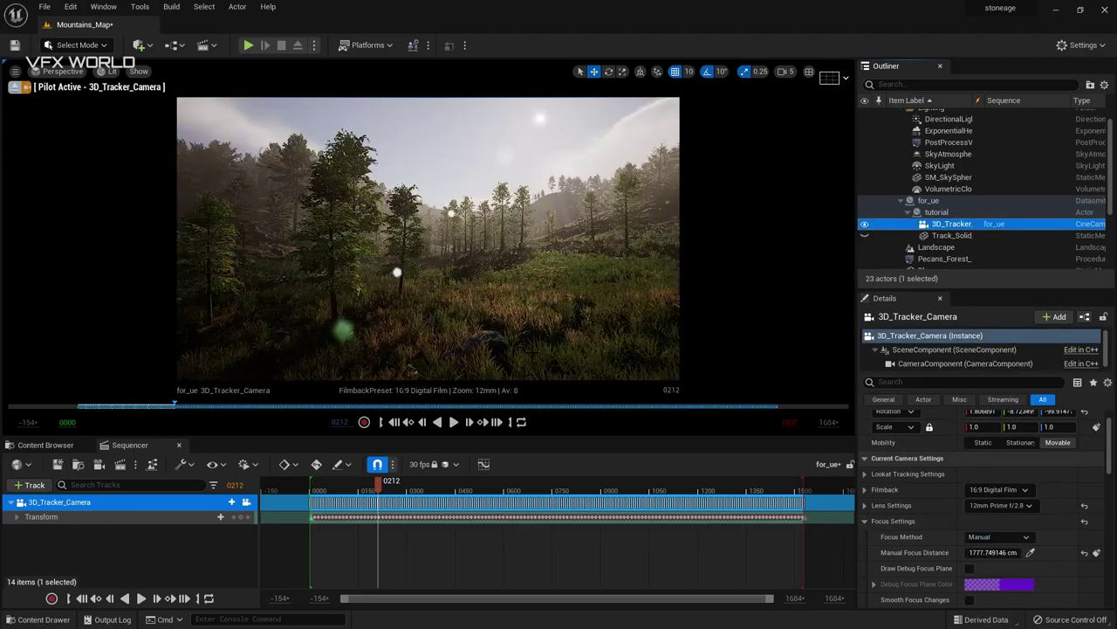
pyautogui.scroll(-1, 987, 524)
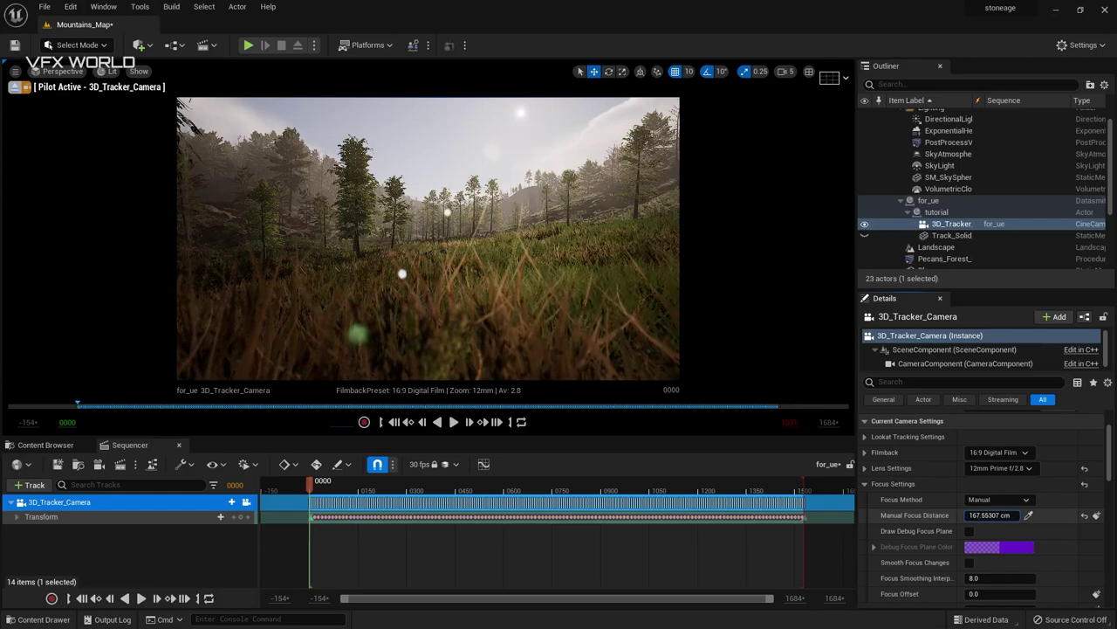
pyautogui.moveTo(991, 515)
pyautogui.mouseDown()
pyautogui.moveTo(953, 515)
pyautogui.moveTo(971, 515)
pyautogui.mouseUp()
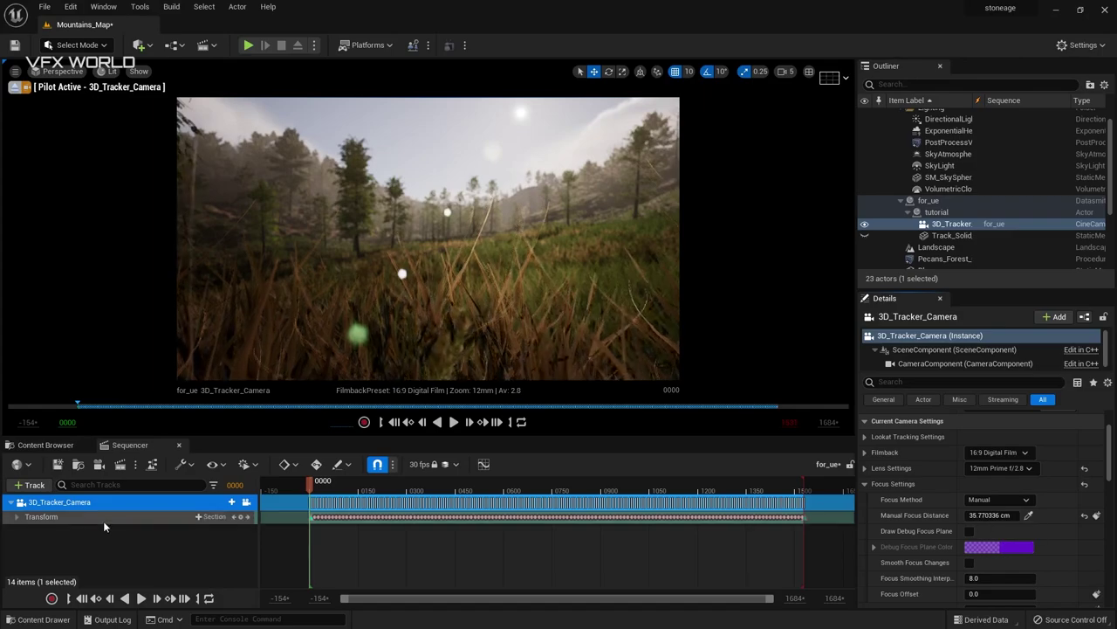
# Deselect the camera and play the for_ue sequence from the start
pyautogui.click(188, 578)
pyautogui.click(140, 599)
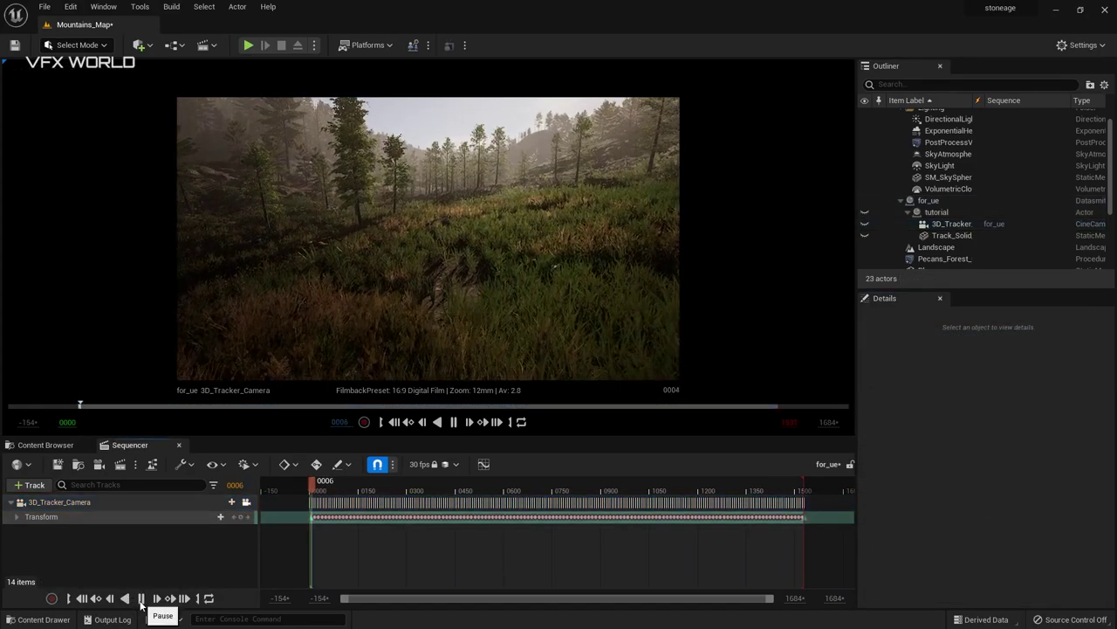